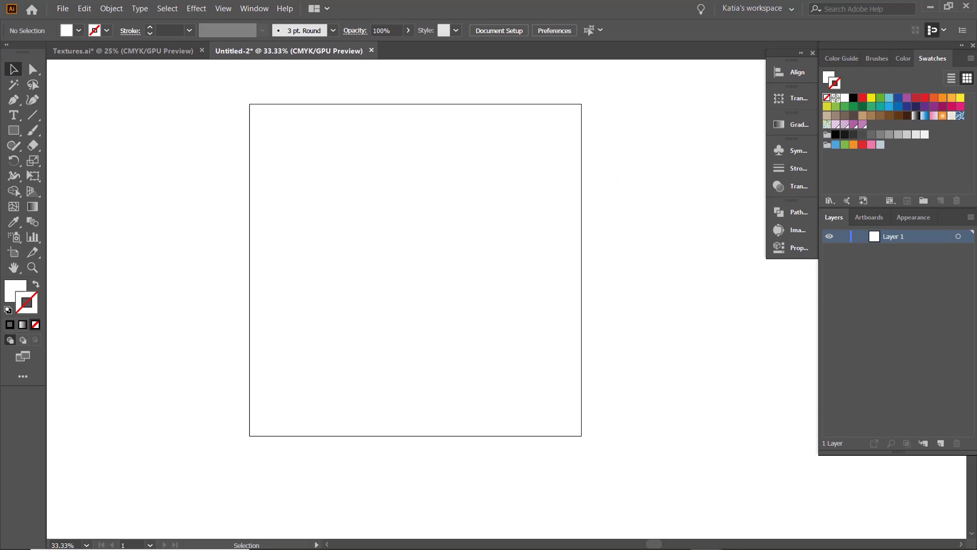
pyautogui.hotkey('ctrl', 'shift', 'p')
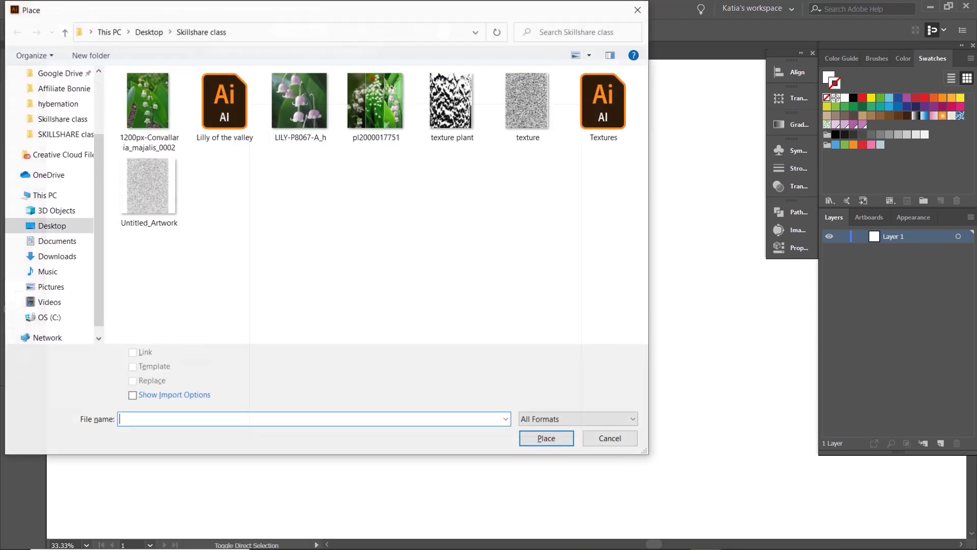
pyautogui.click(160, 99)
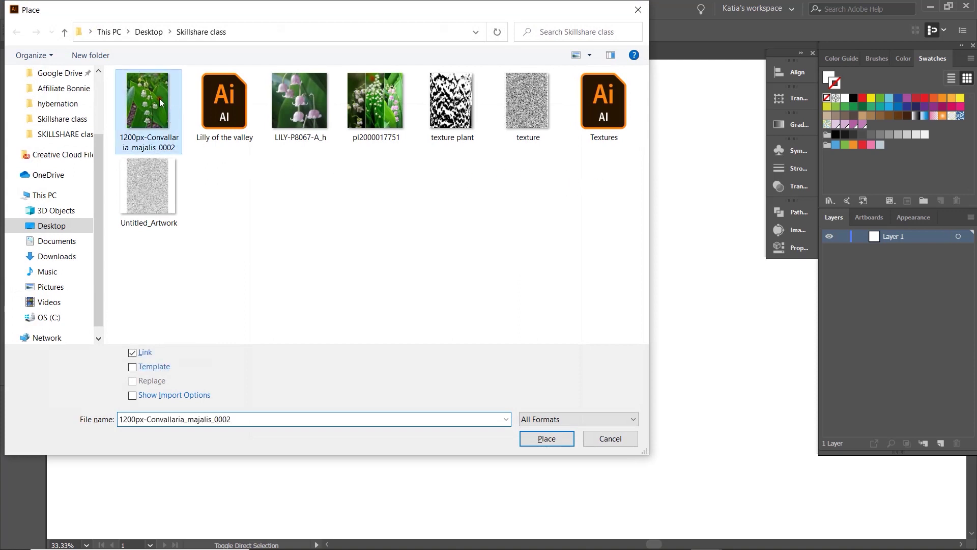
pyautogui.keyDown('ctrl'); pyautogui.click(300, 102); pyautogui.keyUp('ctrl')
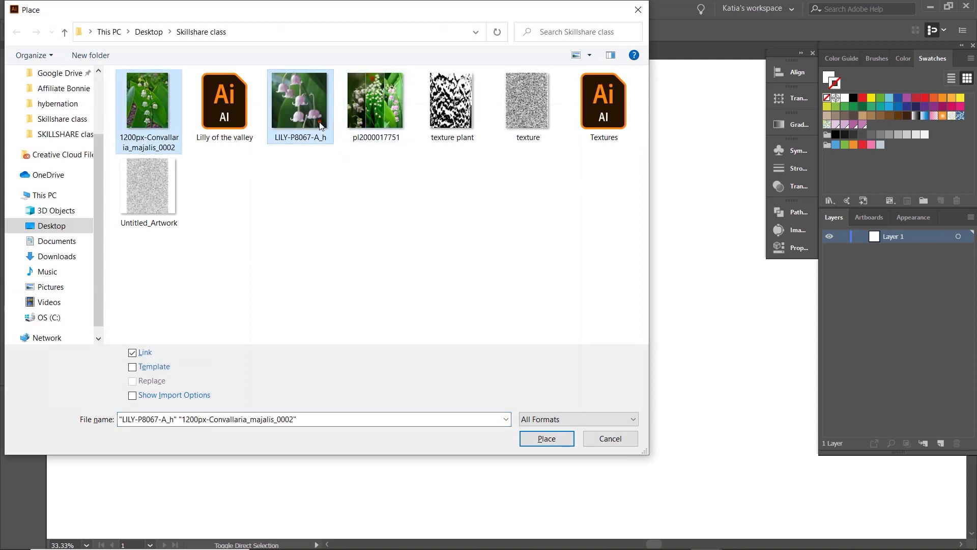
pyautogui.keyDown('ctrl'); pyautogui.click(369, 110); pyautogui.keyUp('ctrl')
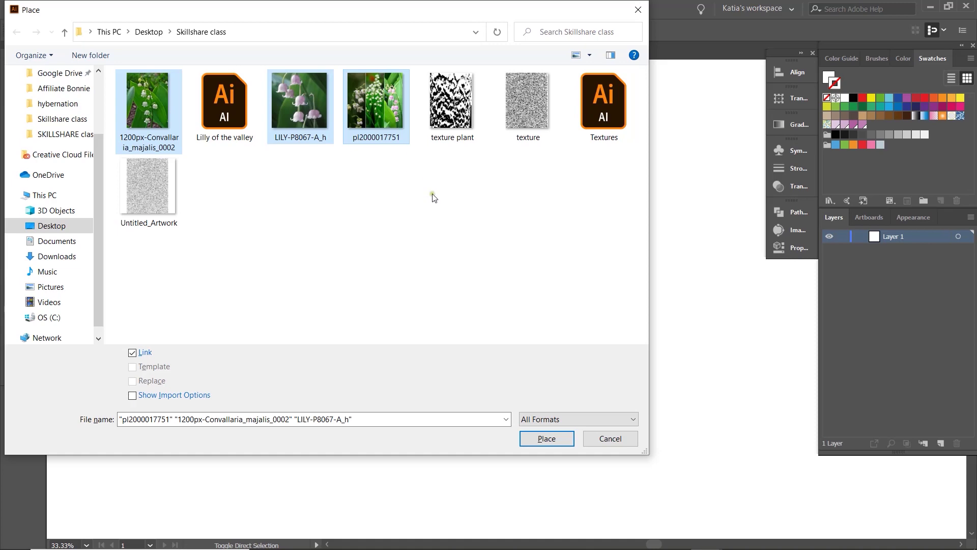
pyautogui.click(558, 440)
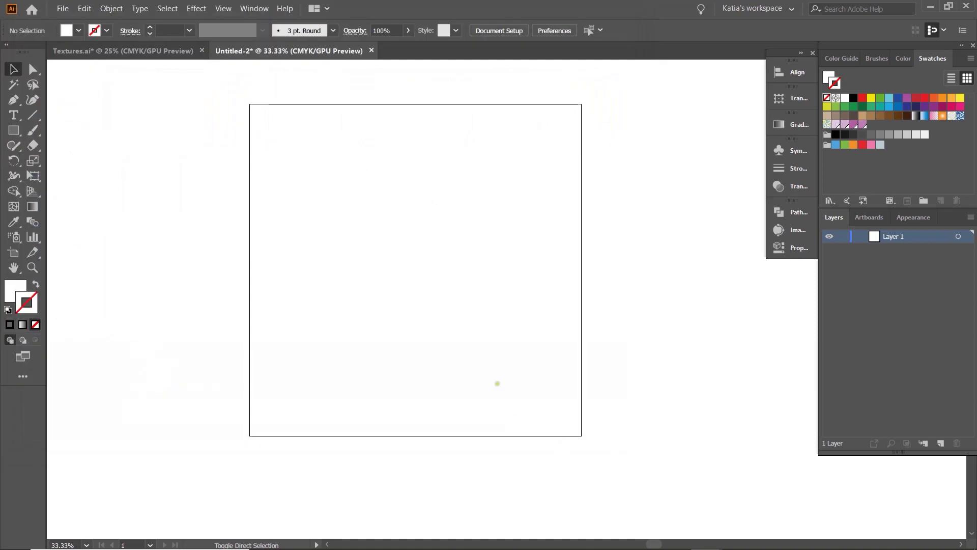
pyautogui.moveTo(252, 103); pyautogui.dragTo(432, 292)
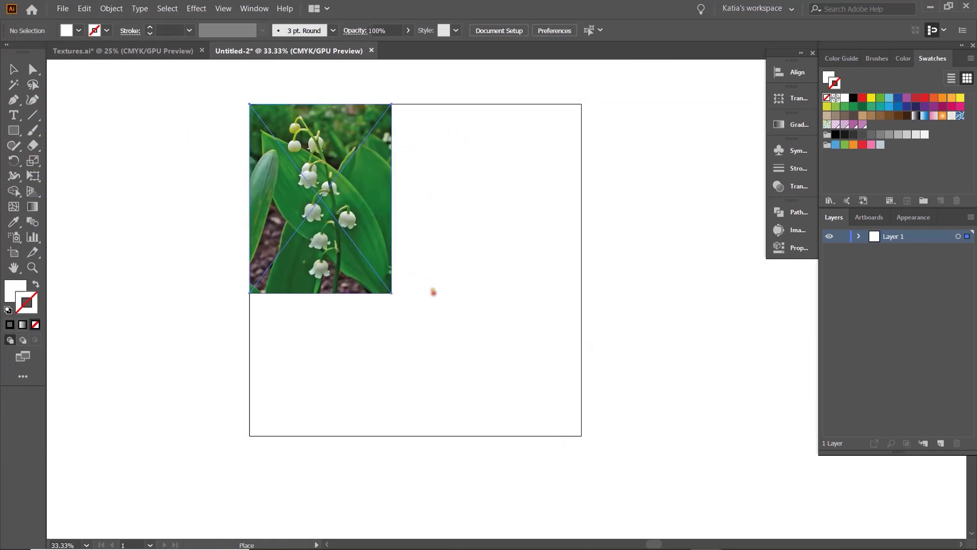
pyautogui.moveTo(397, 104); pyautogui.dragTo(579, 338)
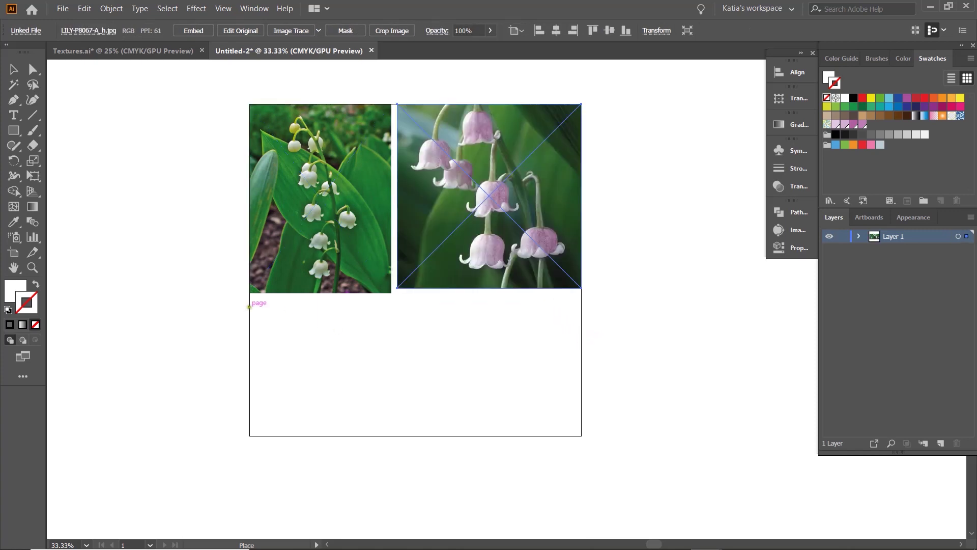
pyautogui.moveTo(249, 296); pyautogui.dragTo(500, 437)
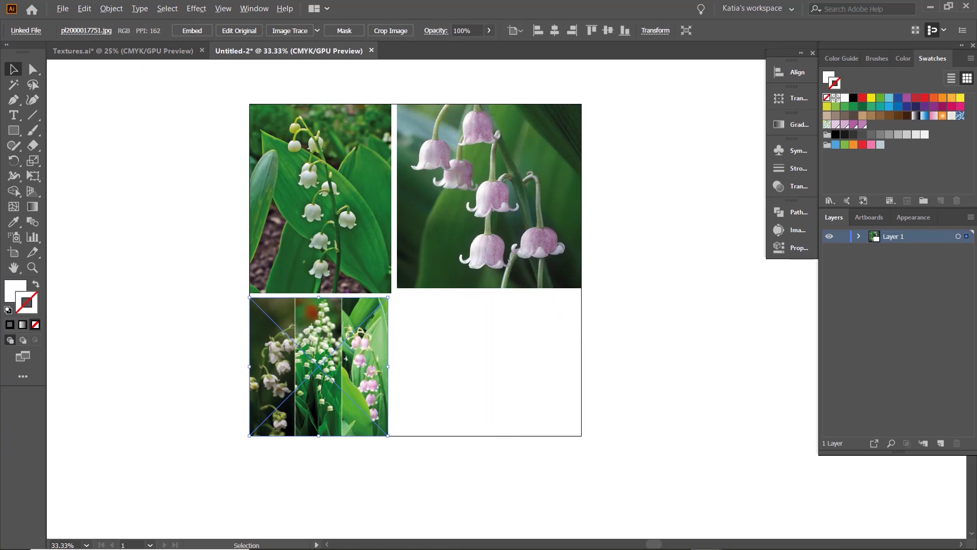
pyautogui.scroll(1, 415, 316)
pyautogui.moveTo(416, 318); pyautogui.dragTo(320, 367)
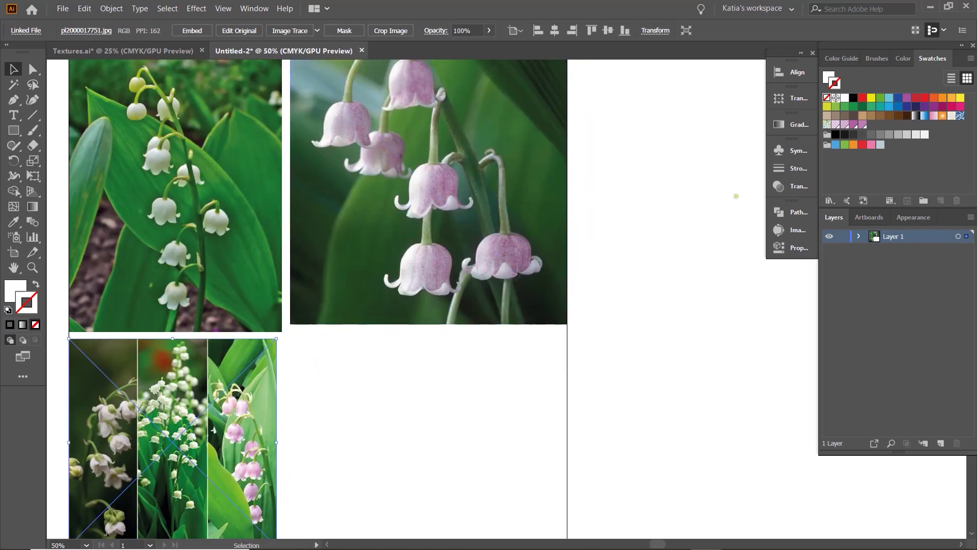
pyautogui.click(650, 164)
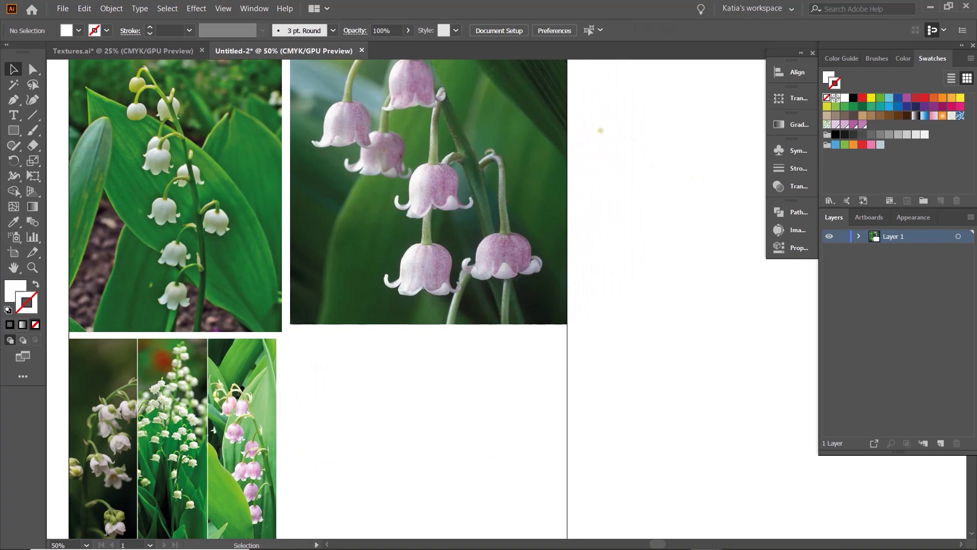
# Draw a small square just outside the artboard, beside the pink lily photo, and fill it with light gray.
pyautogui.click(14, 131)
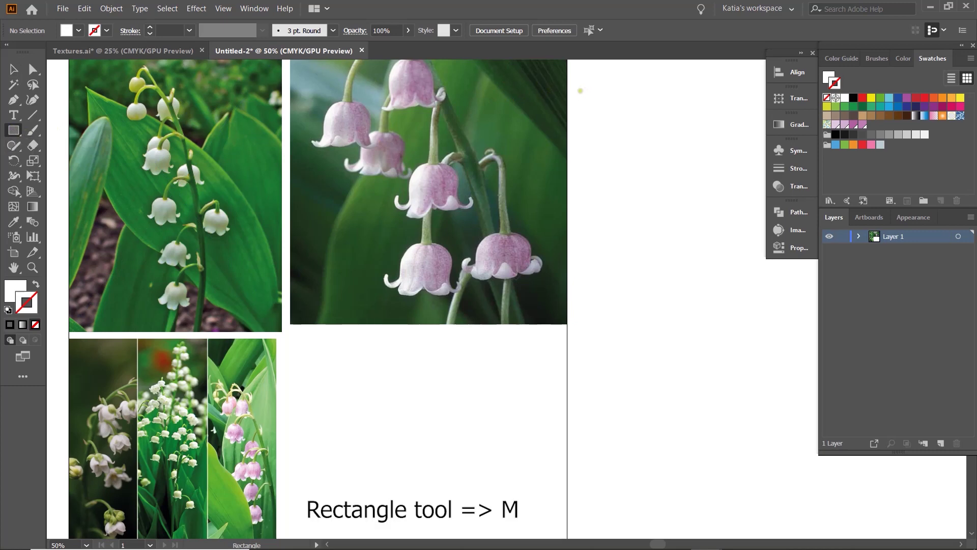
pyautogui.moveTo(578, 88); pyautogui.dragTo(647, 157)
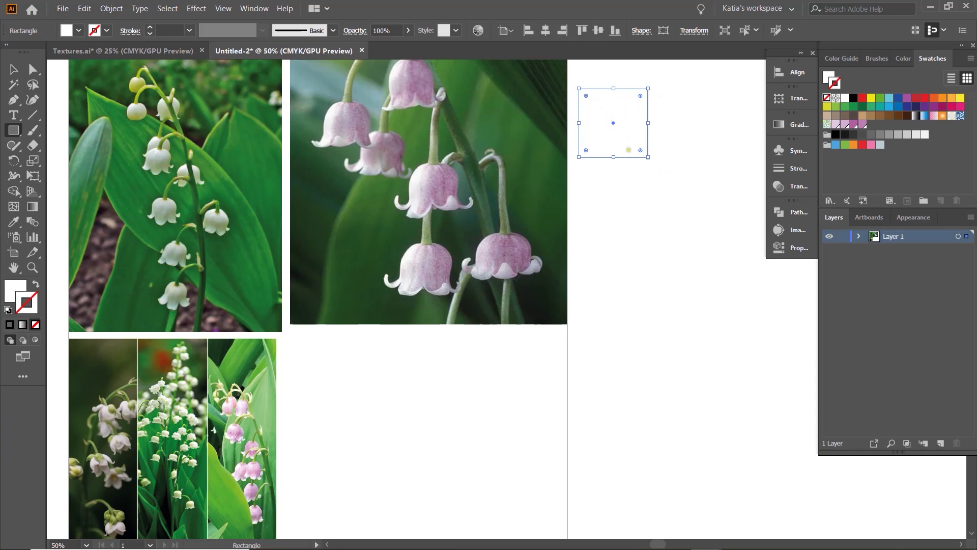
pyautogui.click(898, 134)
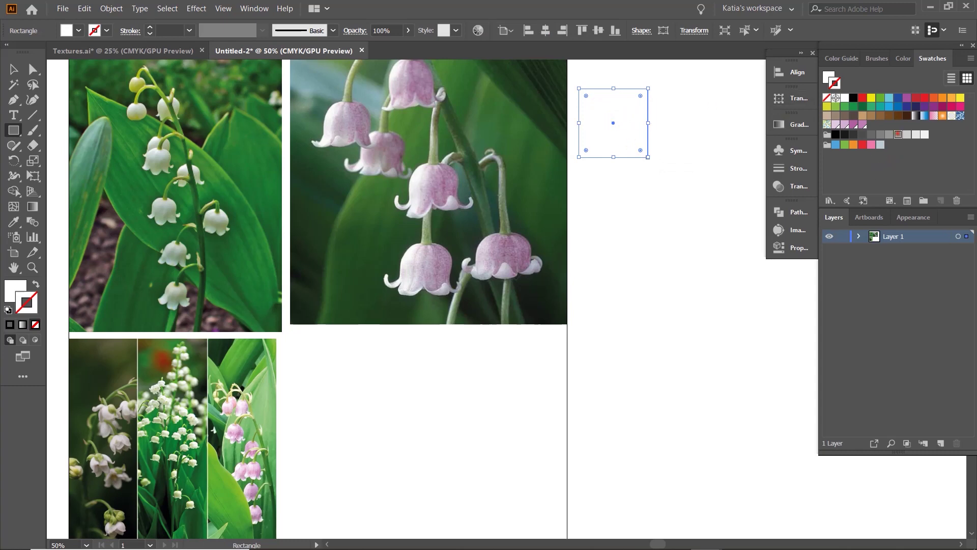
pyautogui.click(827, 97)
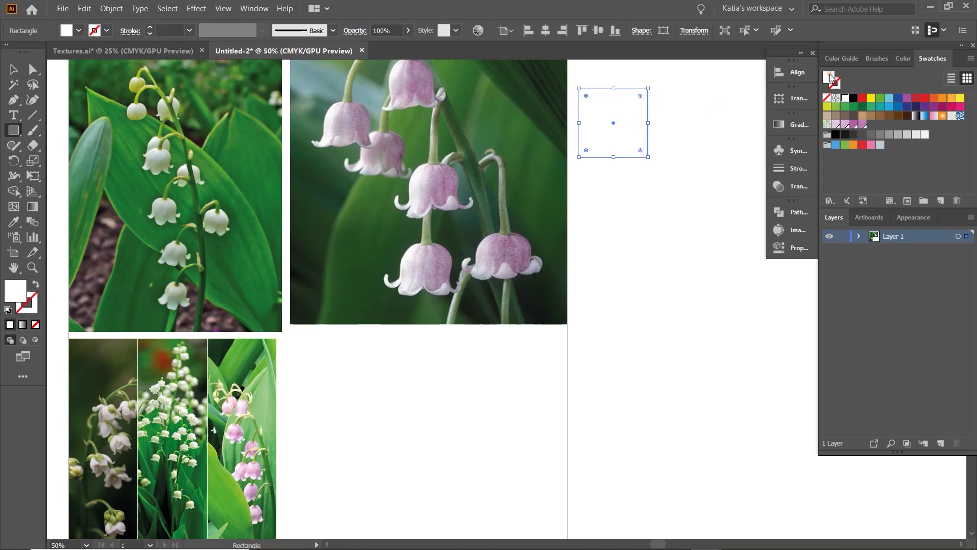
pyautogui.click(906, 135)
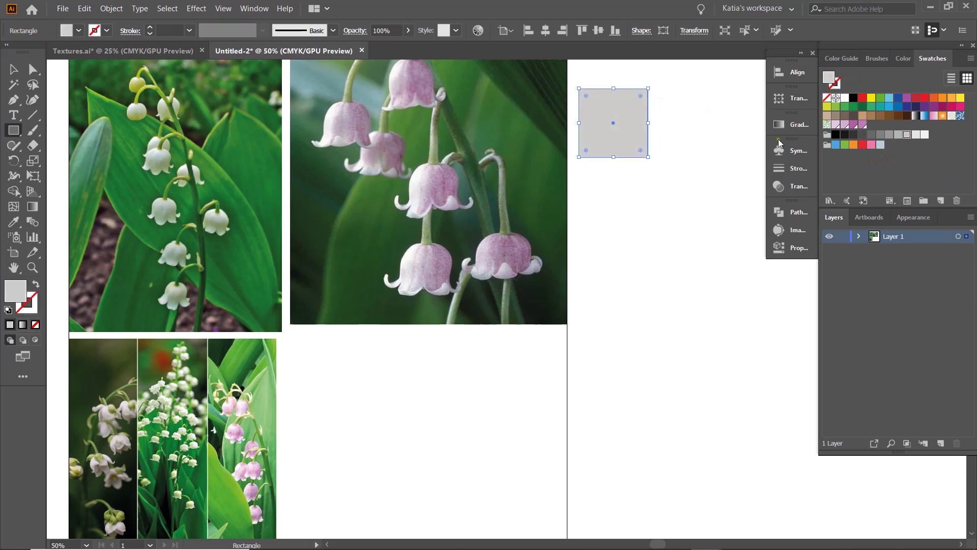
# Duplicate the gray square downward into an evenly spaced column of six, then copy the whole column alongside it.
pyautogui.press('v')
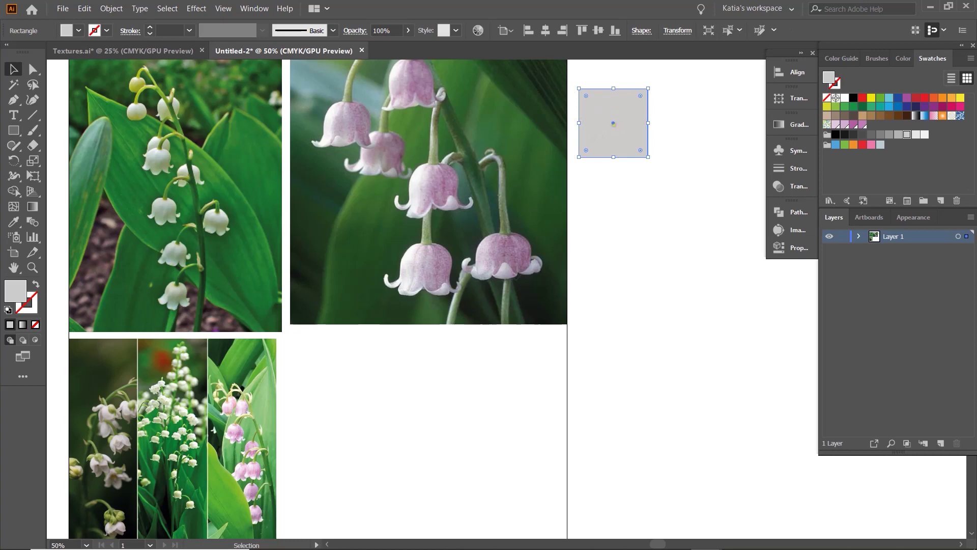
pyautogui.moveTo(614, 124); pyautogui.dragTo(618, 200)
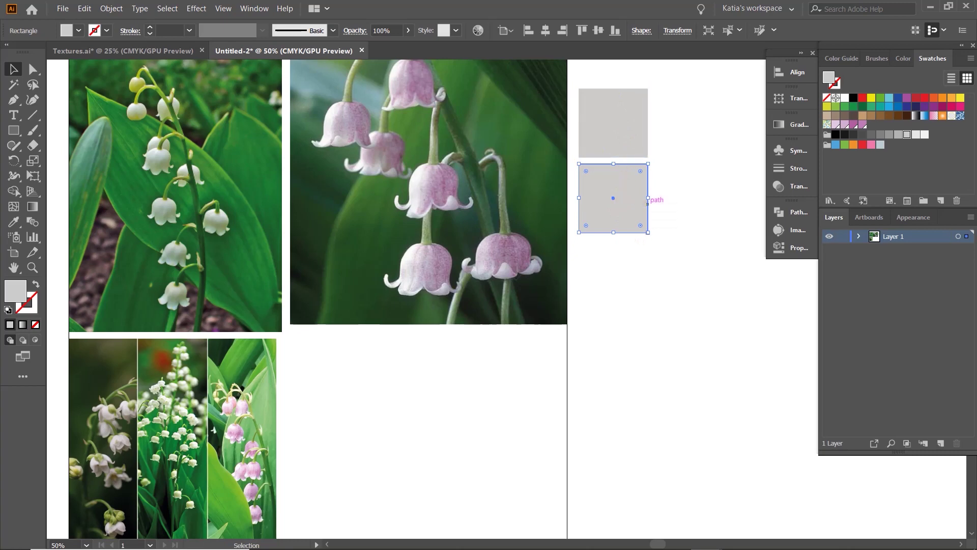
pyautogui.hotkey('ctrl', 'd')
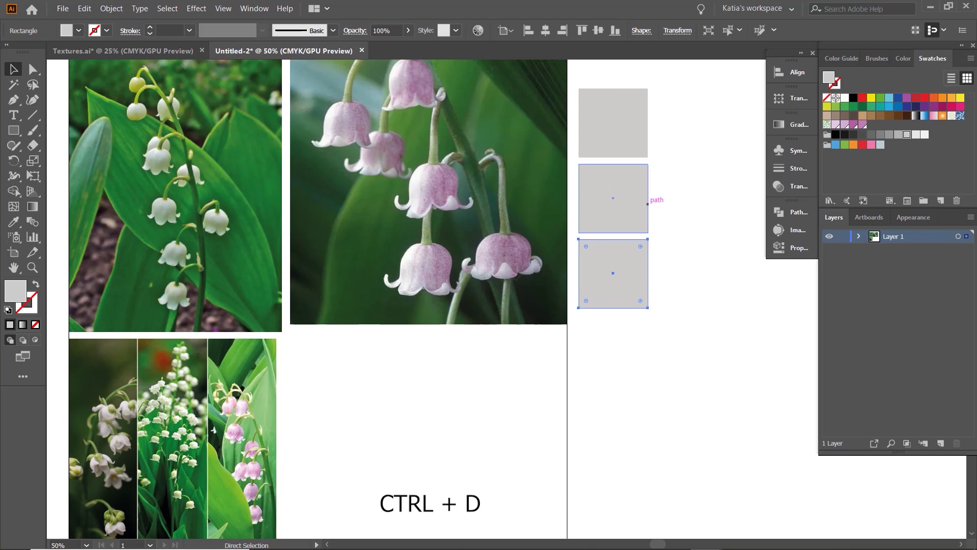
pyautogui.hotkey('ctrl', 'd')
pyautogui.hotkey('ctrl', 'd')
pyautogui.hotkey('ctrl', 'd')
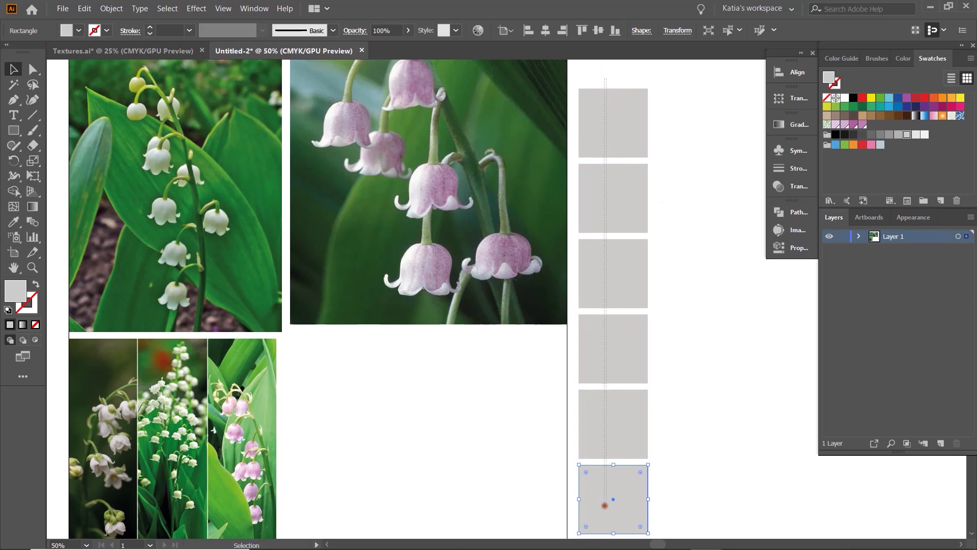
pyautogui.hotkey('ctrl', 'a')
pyautogui.moveTo(632, 296); pyautogui.dragTo(706, 296)
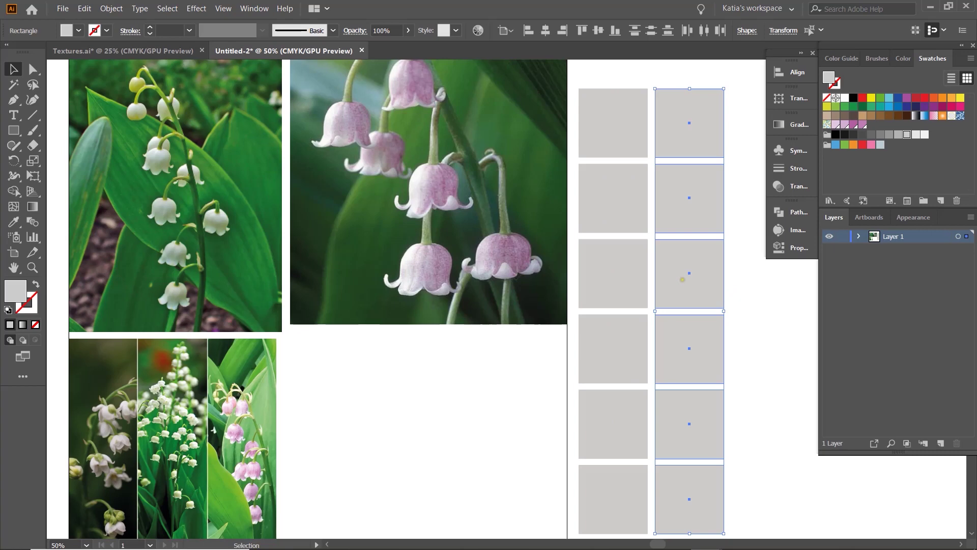
# Fill the top square of the first column with a light pink sampled from the uppermost flower in the pink lily photo.
pyautogui.click(616, 141)
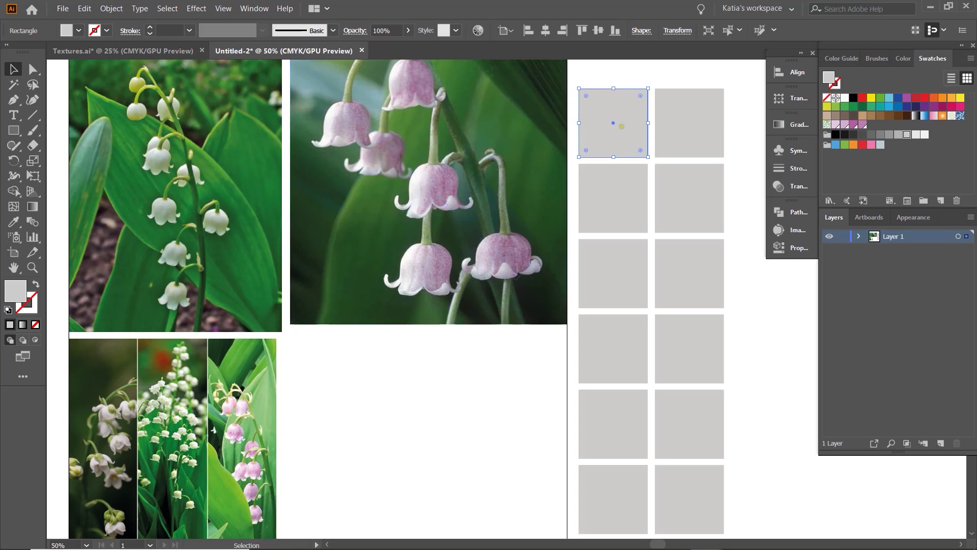
pyautogui.click(617, 131)
pyautogui.press('i')
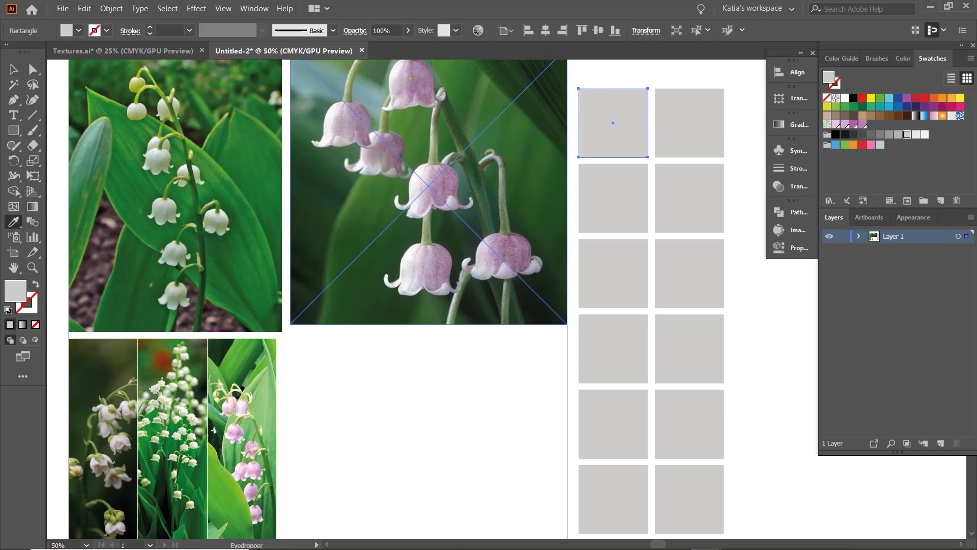
pyautogui.click(410, 78)
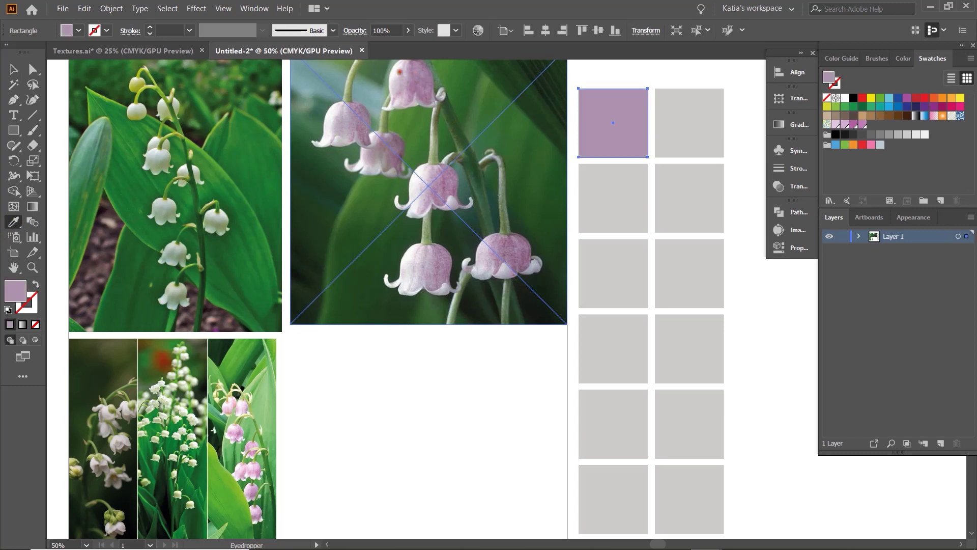
pyautogui.click(401, 75)
pyautogui.click(404, 72)
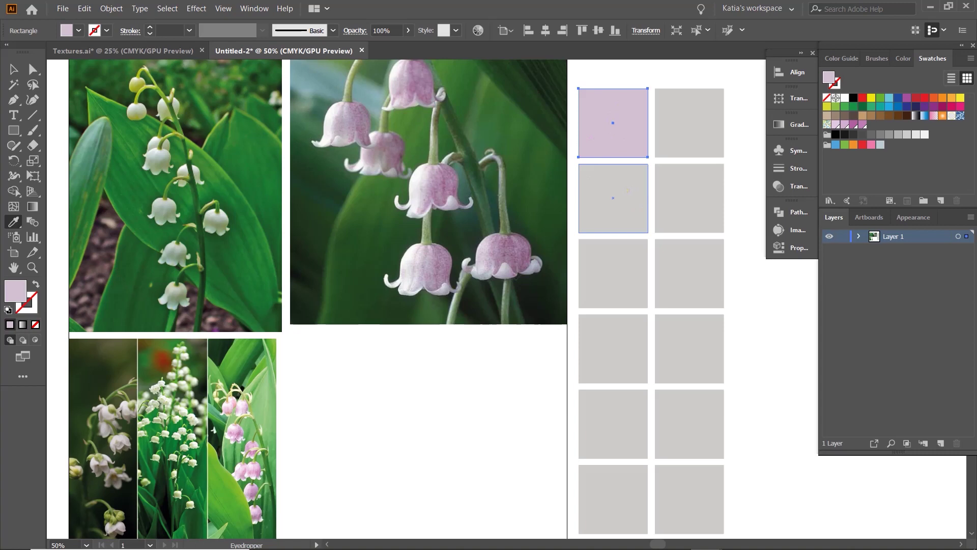
# Fill the second square of the first column with a dark mauve sampled from the uppermost pink flower.
pyautogui.press('ctrl')
pyautogui.keyDown('ctrl'); pyautogui.click(624, 186); pyautogui.keyUp('ctrl')
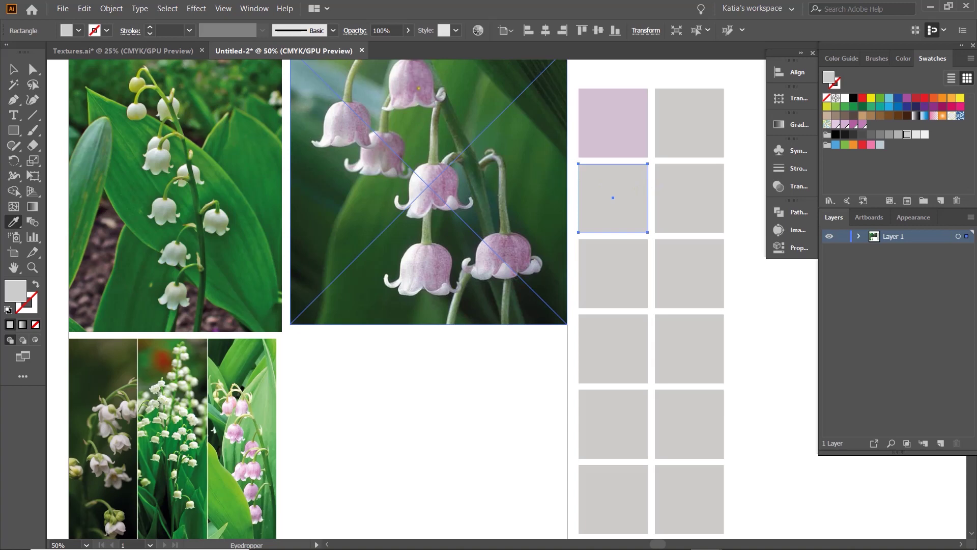
pyautogui.click(419, 89)
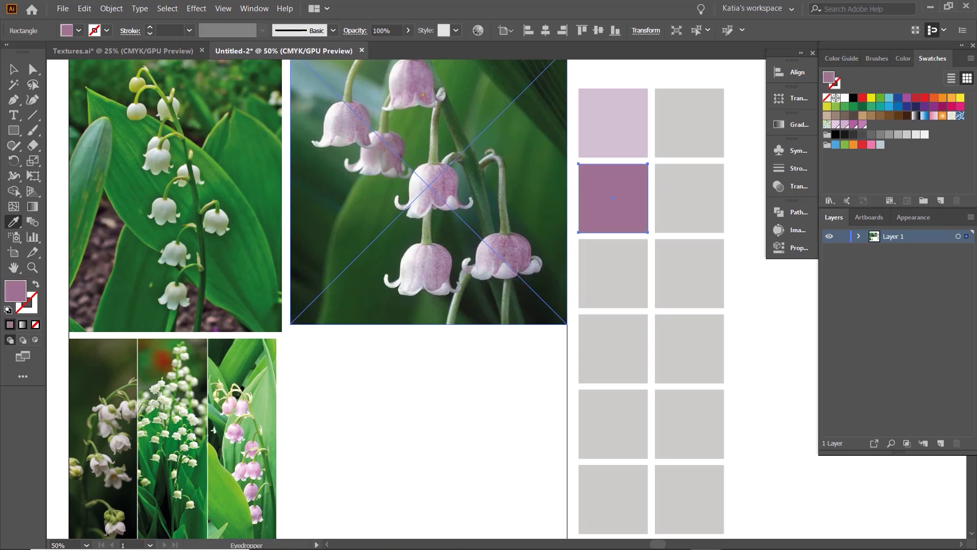
# Fill the third square of the first column with a muted grayish lilac sampled from the uppermost pink flower.
pyautogui.keyDown('ctrl'); pyautogui.click(630, 275); pyautogui.keyUp('ctrl')
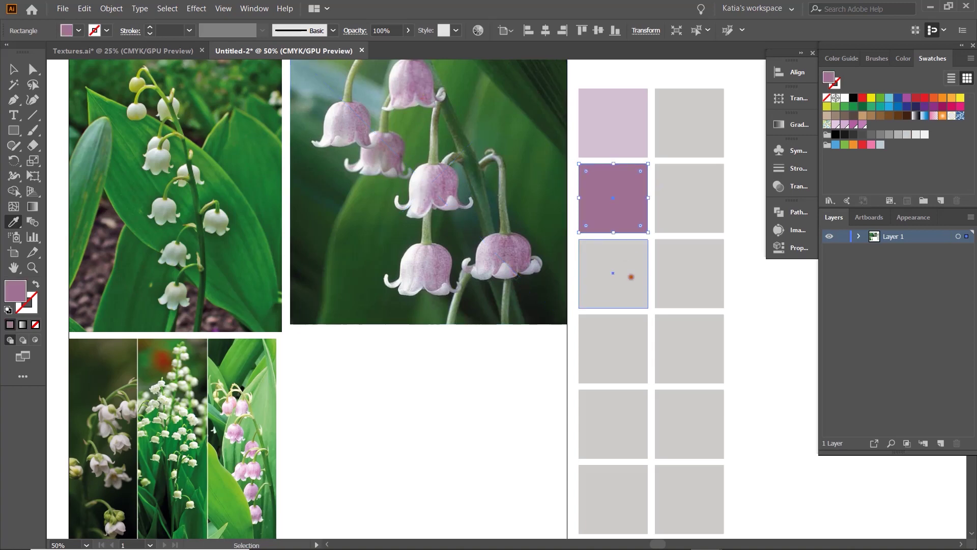
pyautogui.click(405, 79)
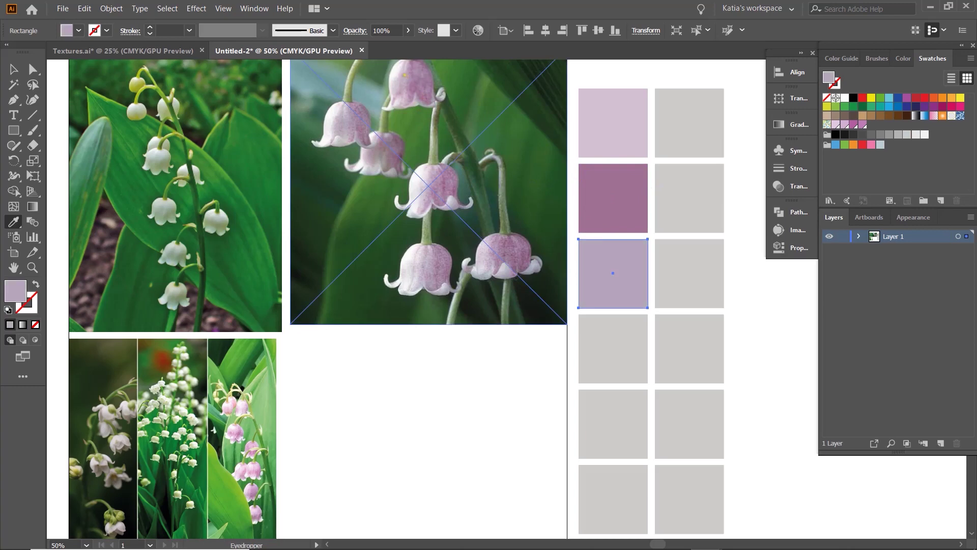
pyautogui.click(405, 77)
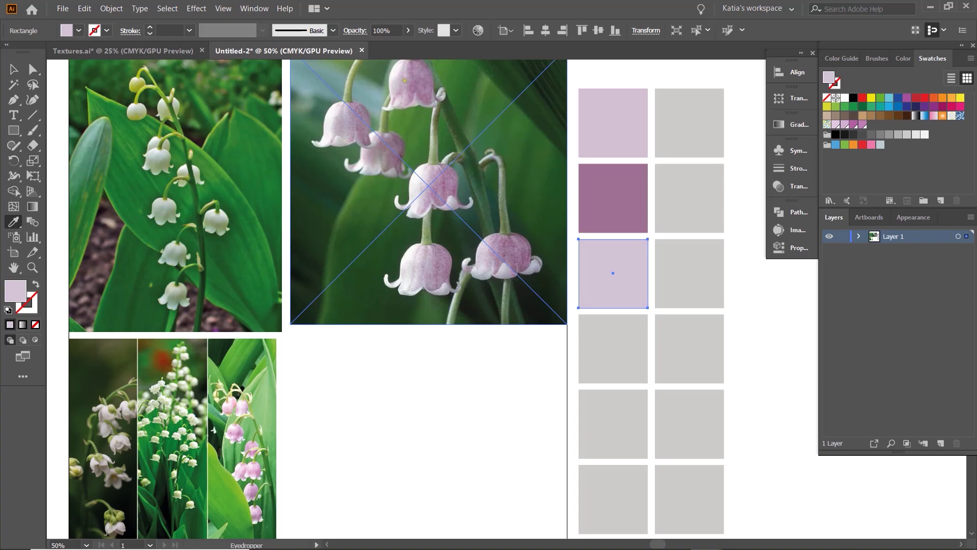
pyautogui.click(405, 80)
pyautogui.click(406, 83)
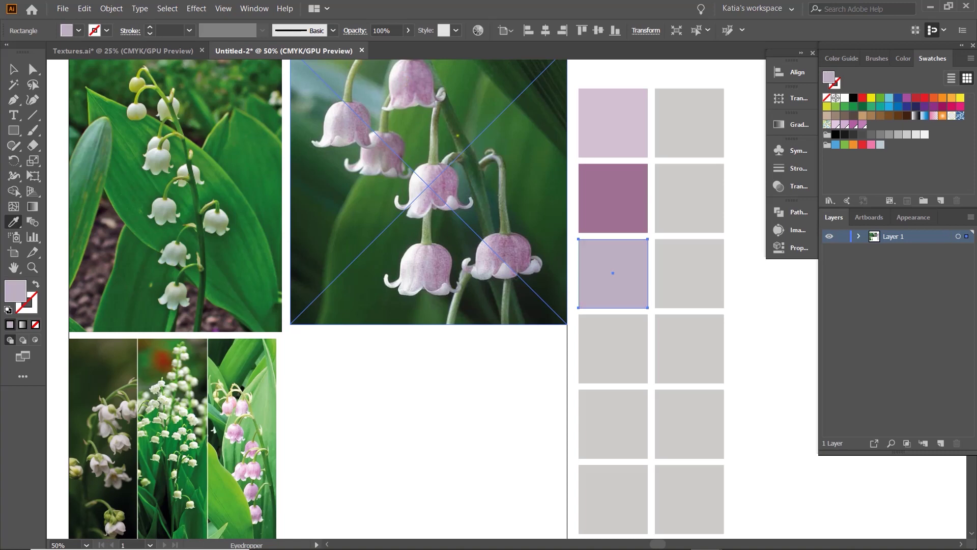
# Fill the fourth square of the first column with a medium green sampled from the foliage in the pink lily photo.
pyautogui.keyDown('ctrl'); pyautogui.click(613, 350); pyautogui.keyUp('ctrl')
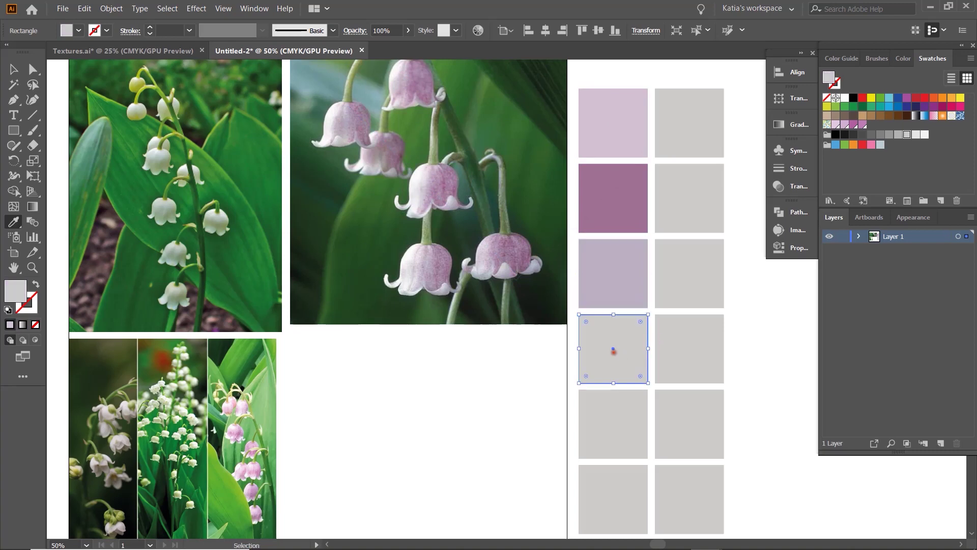
pyautogui.click(482, 118)
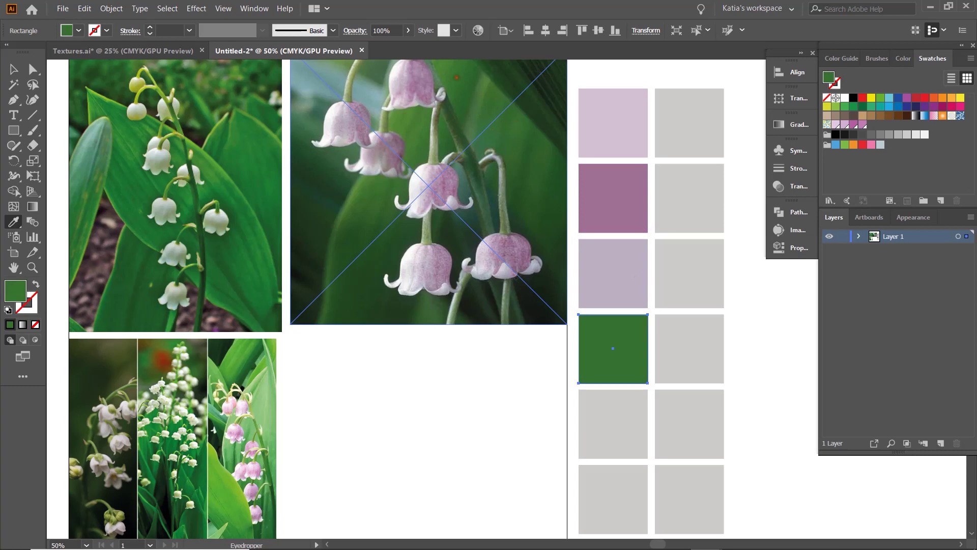
pyautogui.scroll(1, 445, 77)
pyautogui.click(445, 77)
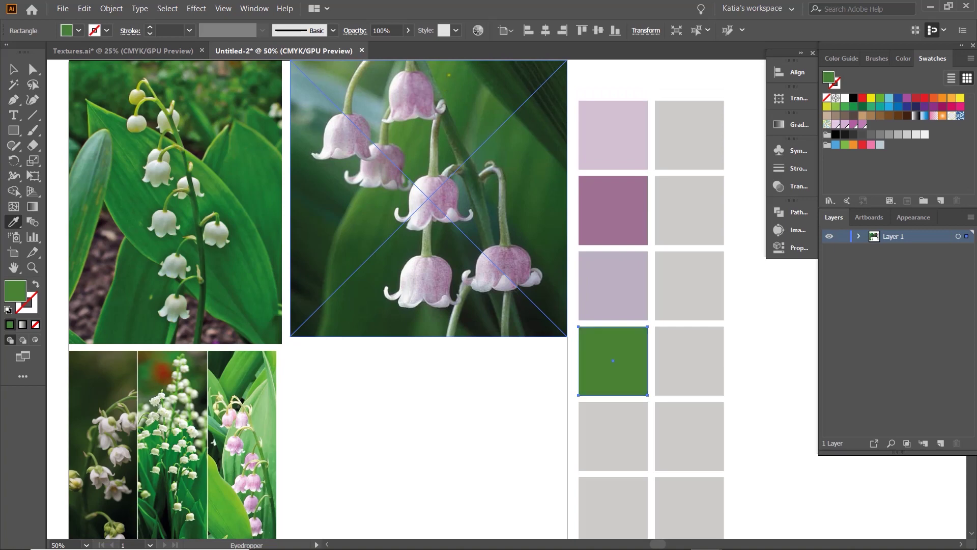
# Fill the fifth square of the first column with a bright yellow-green sampled from the foliage in the three-part lily photo.
pyautogui.scroll(1, 449, 75)
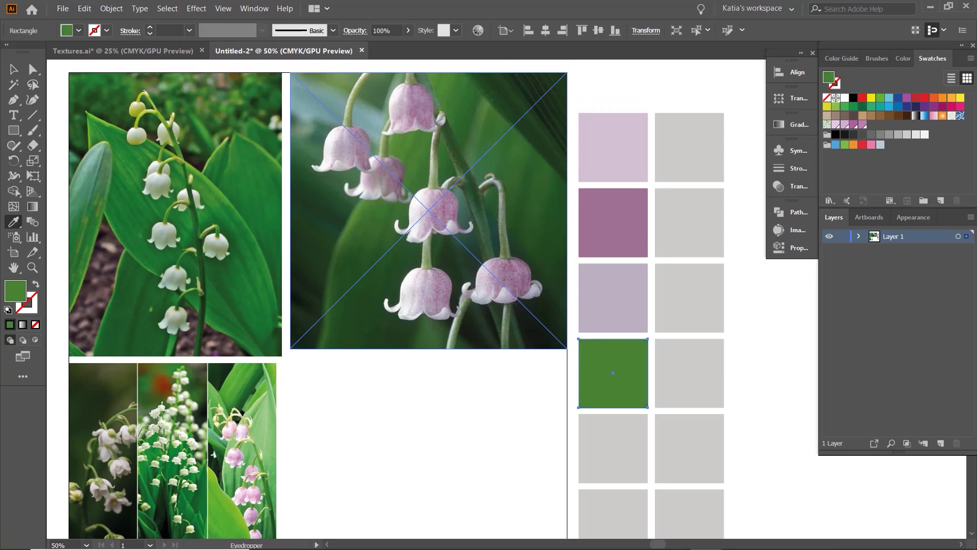
pyautogui.keyDown('ctrl'); pyautogui.click(612, 448); pyautogui.keyUp('ctrl')
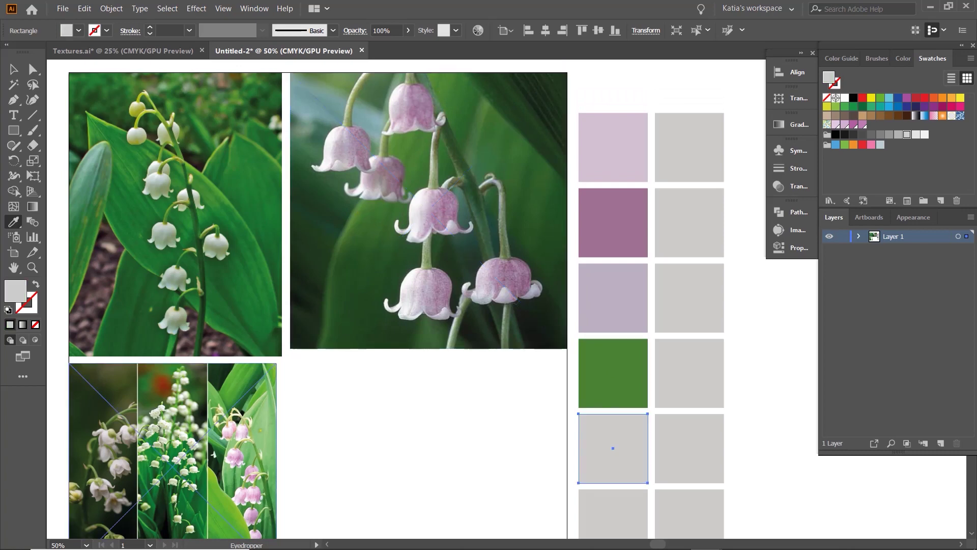
pyautogui.click(213, 455)
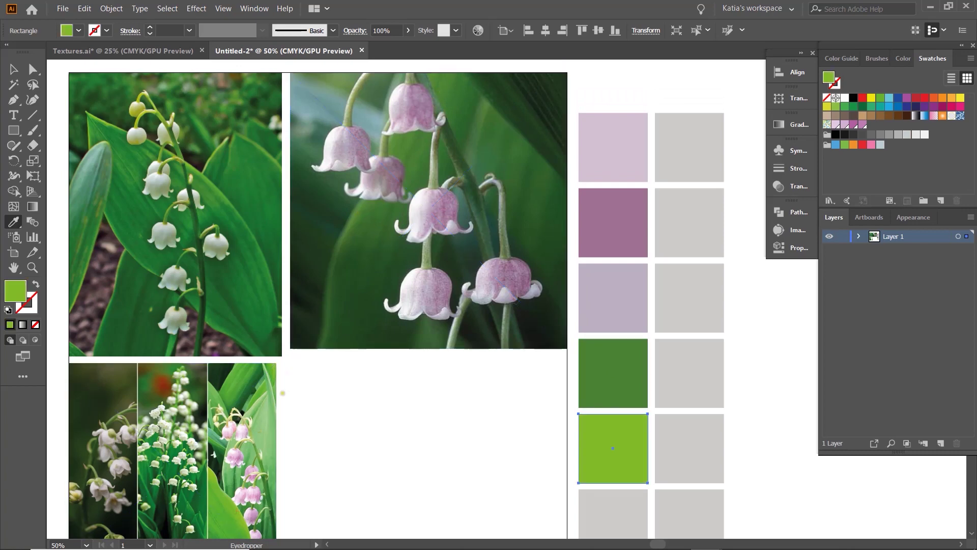
# Fill the sixth square of the first column with a vivid medium green sampled from the three-part lily photo's foliage.
pyautogui.scroll(-1, 285, 387)
pyautogui.scroll(-3, 289, 379)
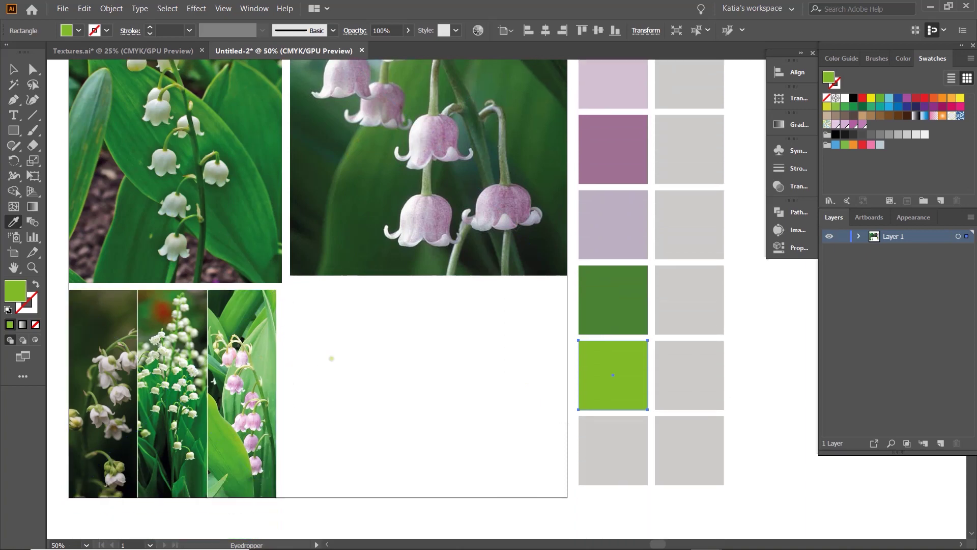
pyautogui.scroll(-1, 332, 355)
pyautogui.keyDown('ctrl'); pyautogui.click(616, 392); pyautogui.keyUp('ctrl')
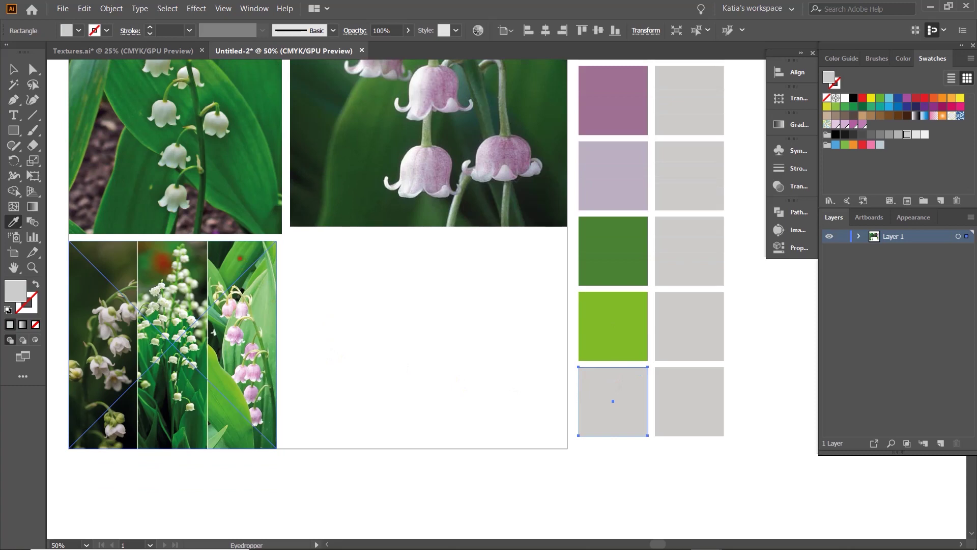
pyautogui.click(214, 332)
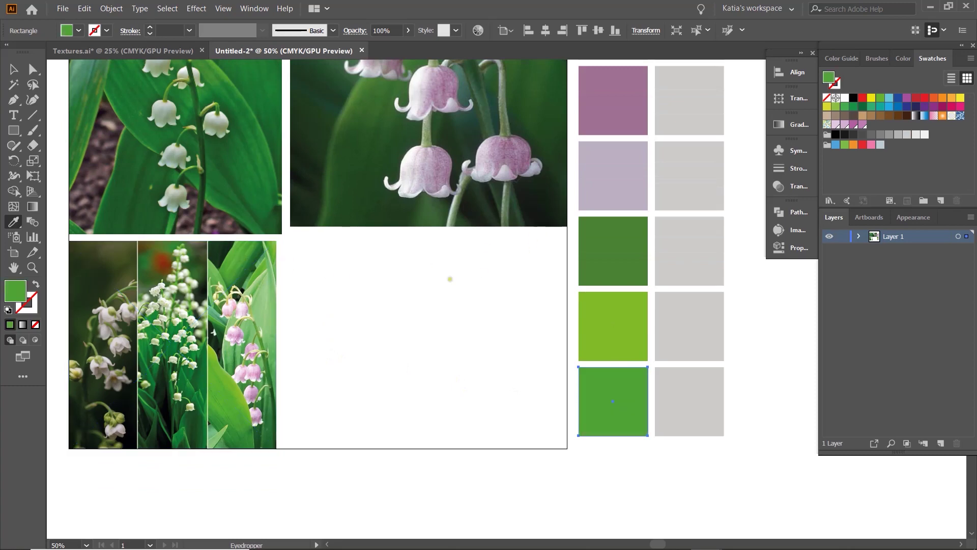
# Fill the top square of the second column with a pale grayish mint sampled from a flower in the white lily photo.
pyautogui.scroll(2, 494, 250)
pyautogui.scroll(2, 318, 299)
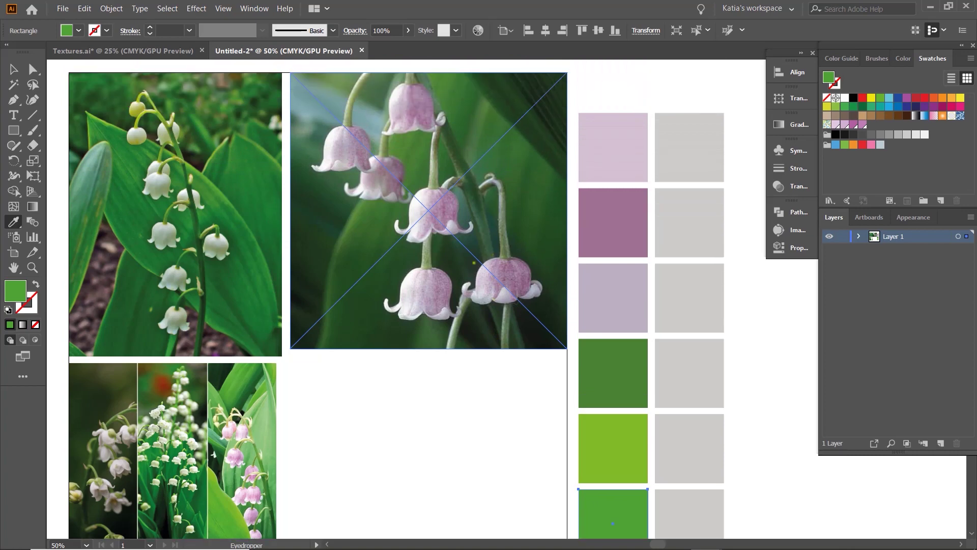
pyautogui.keyDown('ctrl'); pyautogui.click(698, 147); pyautogui.keyUp('ctrl')
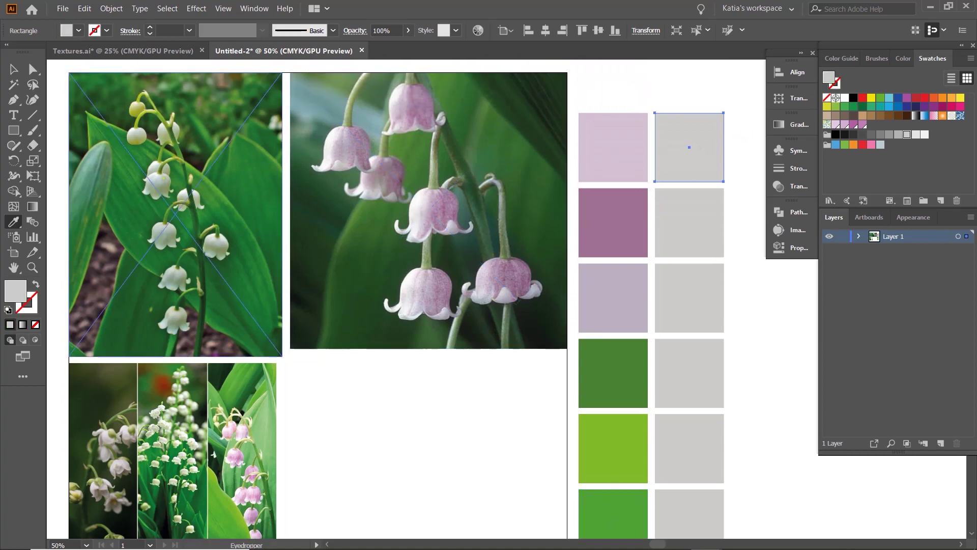
pyautogui.click(163, 178)
pyautogui.click(158, 178)
# Fill the second square of the second column with a muted sage green sampled from the white lily photo, trying several flower tones.
pyautogui.keyDown('ctrl'); pyautogui.click(698, 222); pyautogui.keyUp('ctrl')
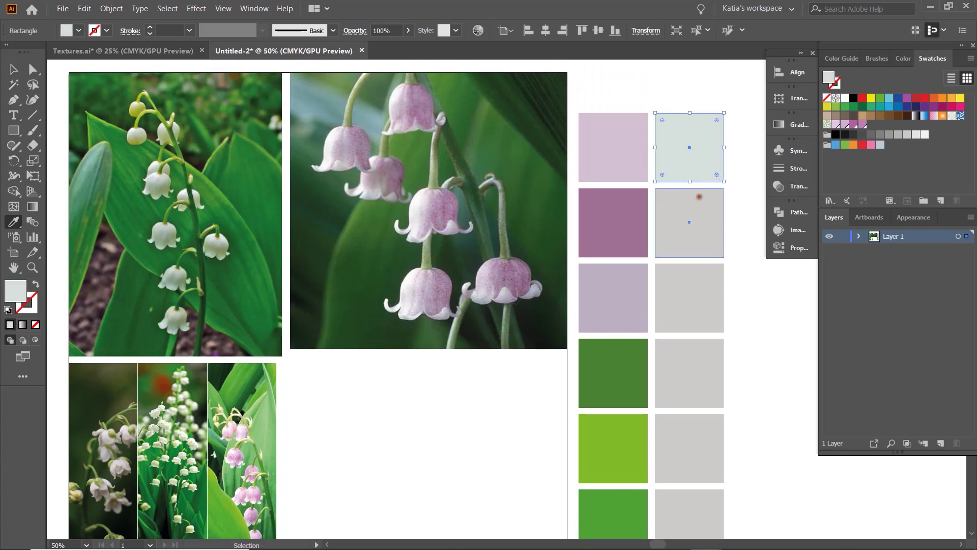
pyautogui.click(135, 138)
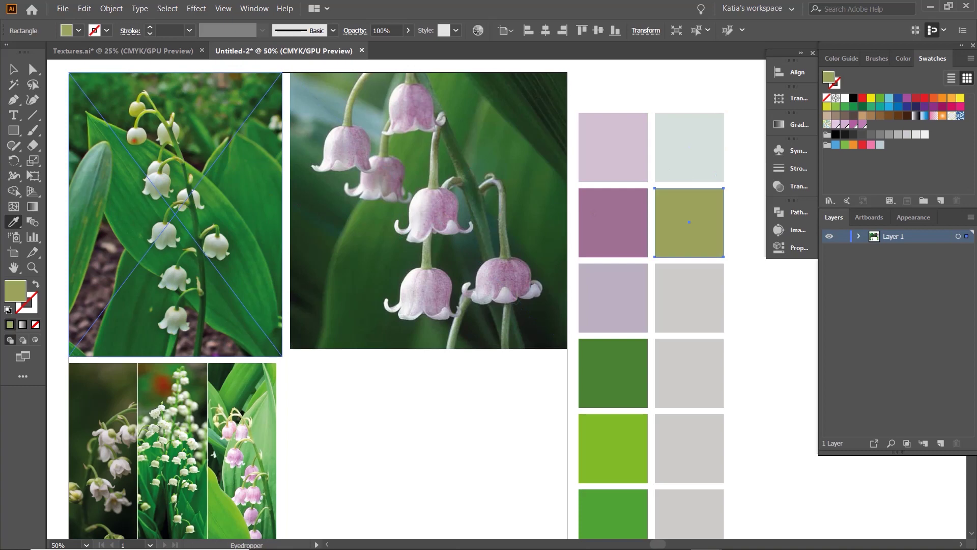
pyautogui.click(136, 136)
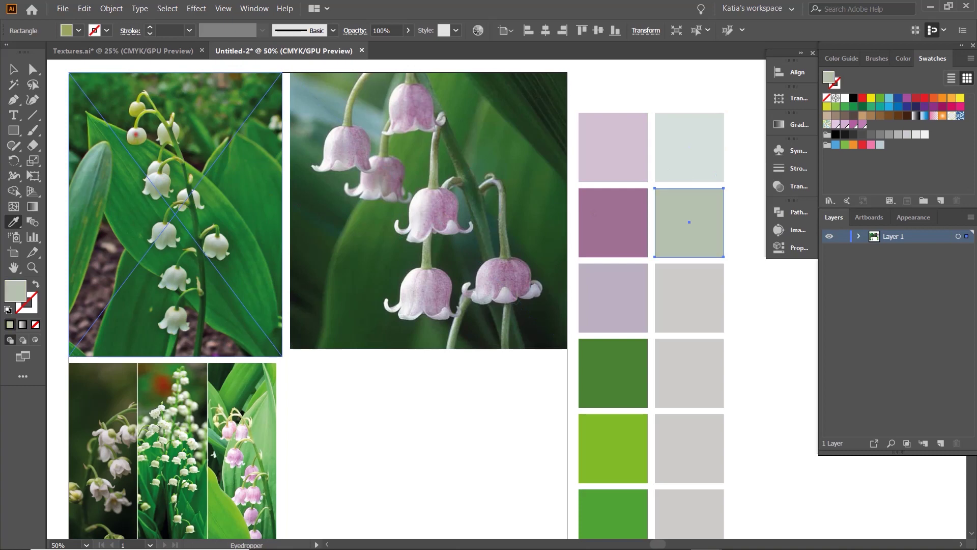
pyautogui.click(136, 137)
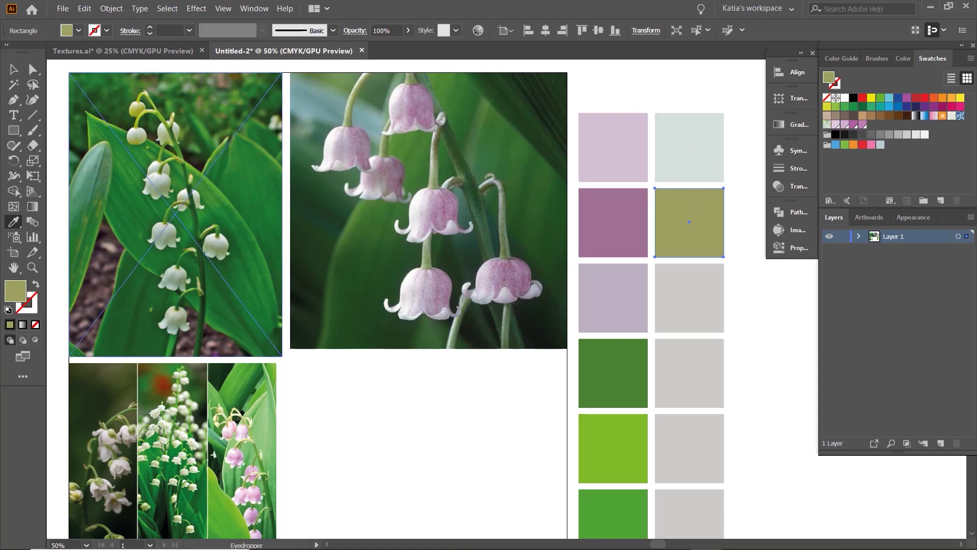
pyautogui.click(156, 183)
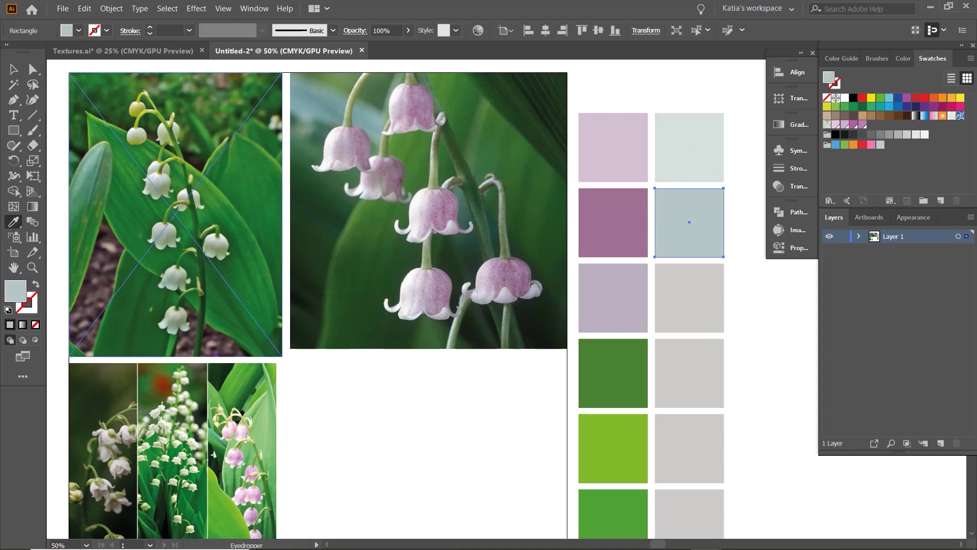
pyautogui.click(153, 177)
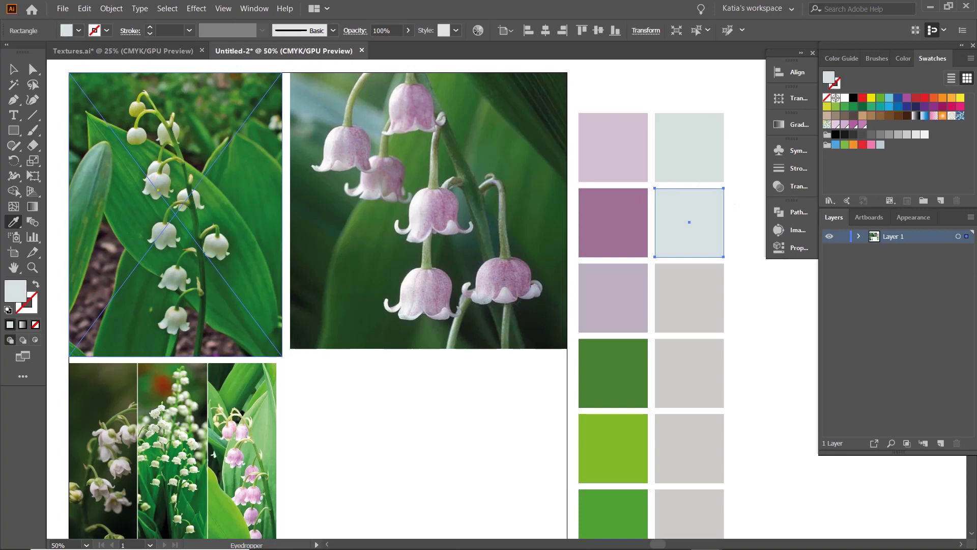
pyautogui.click(154, 195)
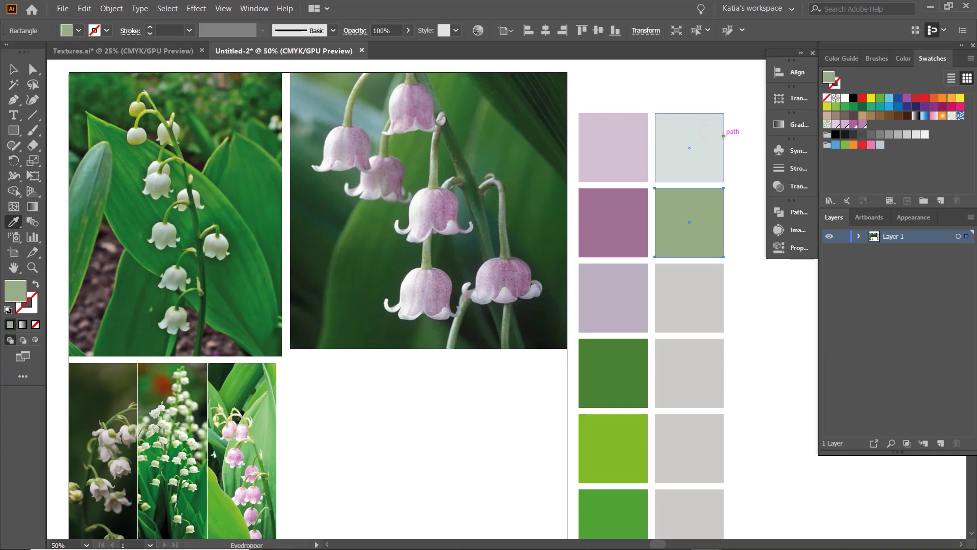
# Open the PANTONE+ CMYK Uncoated color book and place it in the empty area beside the palette squares.
pyautogui.moveTo(725, 136); pyautogui.dragTo(556, 136)
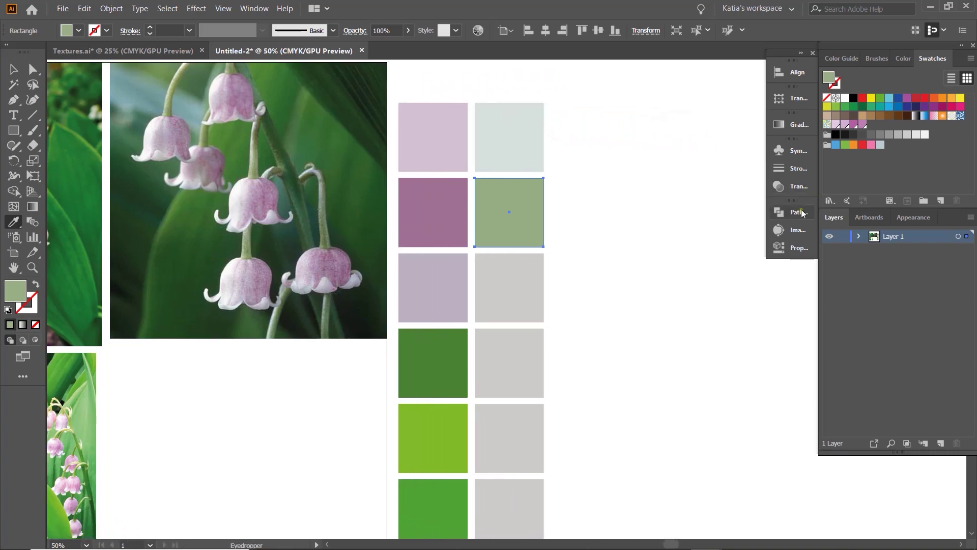
pyautogui.press('v')
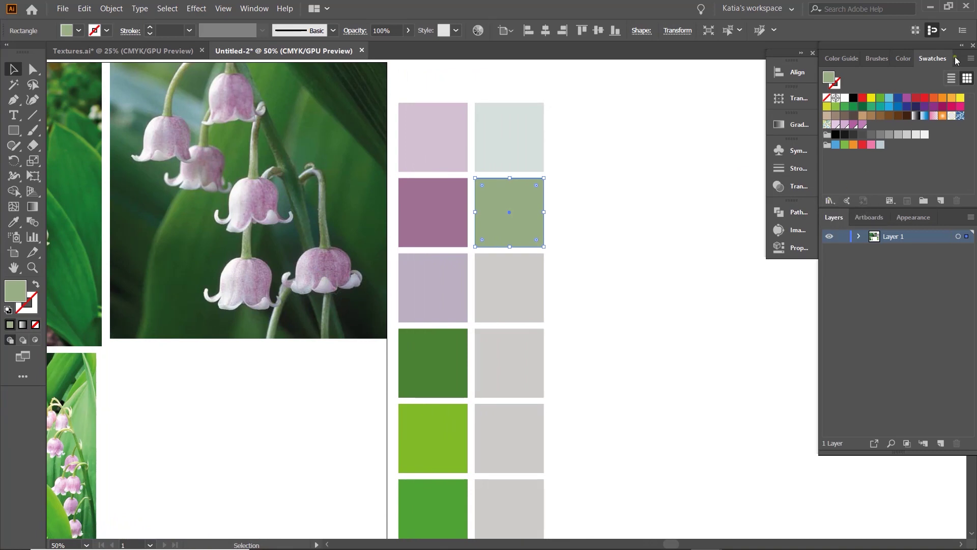
pyautogui.click(829, 202)
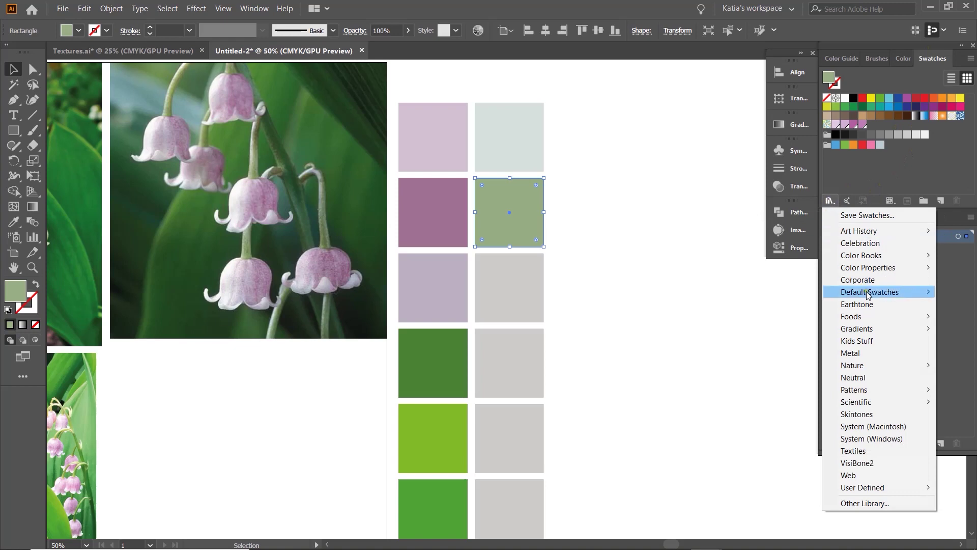
pyautogui.moveTo(864, 256)
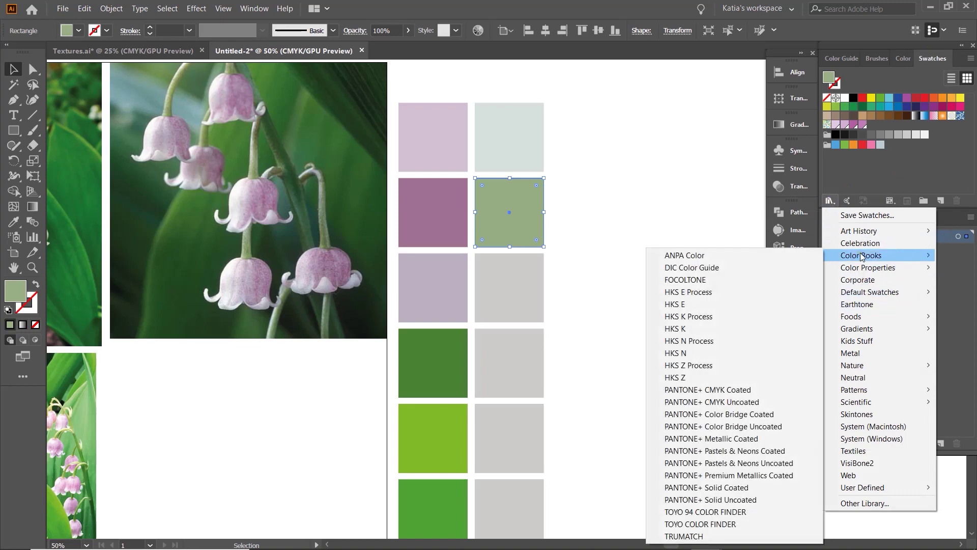
pyautogui.click(740, 405)
pyautogui.moveTo(535, 80); pyautogui.dragTo(676, 70)
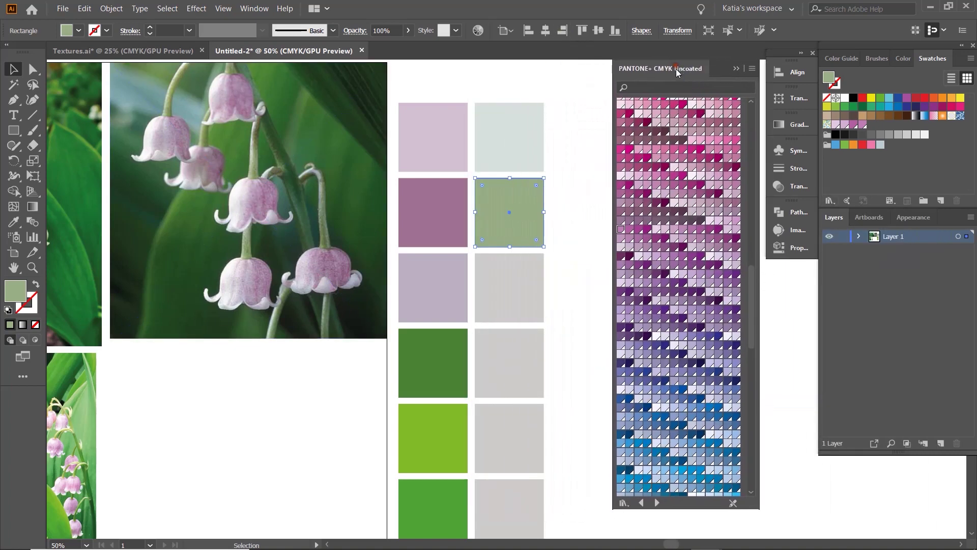
# Move the fourth square of the second column over the gap between the white and pink lily photos for color comparison.
pyautogui.moveTo(753, 291); pyautogui.dragTo(754, 316)
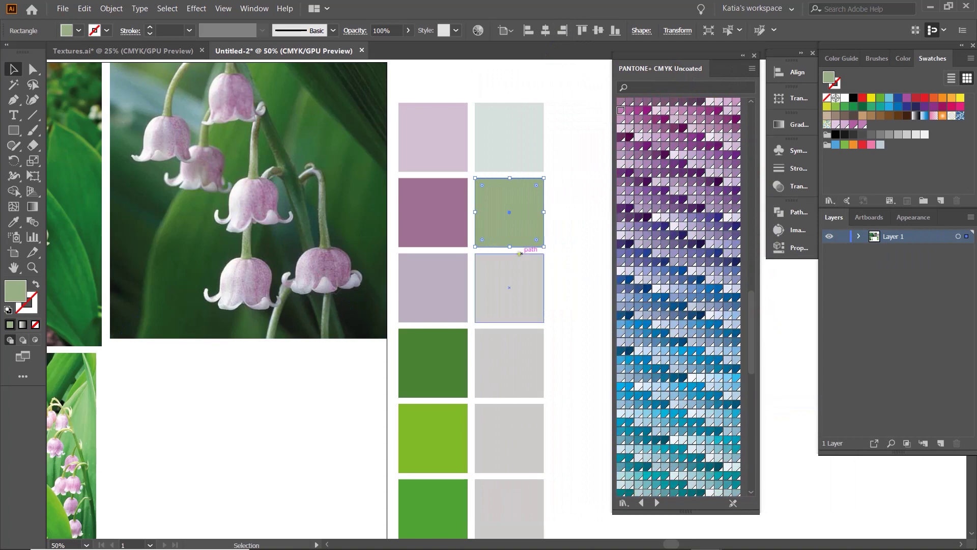
pyautogui.click(527, 278)
pyautogui.moveTo(527, 275)
pyautogui.mouseDown()
pyautogui.moveTo(436, 250)
pyautogui.moveTo(374, 176)
pyautogui.moveTo(345, 167)
pyautogui.moveTo(524, 275)
pyautogui.mouseUp()
pyautogui.moveTo(514, 345); pyautogui.dragTo(345, 130)
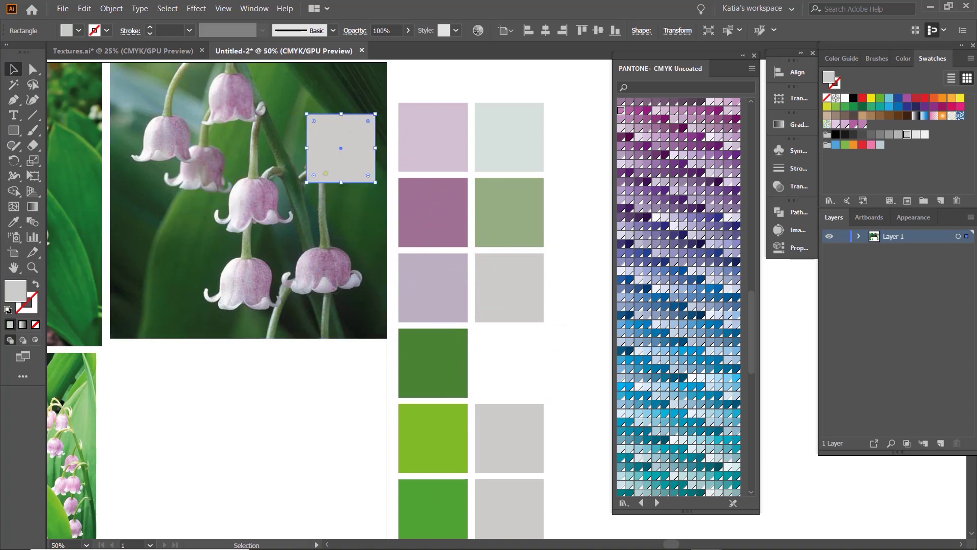
pyautogui.hotkey('ctrl', '-')
pyautogui.moveTo(292, 186); pyautogui.dragTo(358, 176)
pyautogui.moveTo(412, 143); pyautogui.dragTo(259, 212)
# Fill the square over the photos with a muted medium green from the PANTONE+ CMYK Uncoated color book.
pyautogui.hotkey('ctrl', '+')
pyautogui.hotkey('ctrl', '+')
pyautogui.hotkey('ctrl', '+')
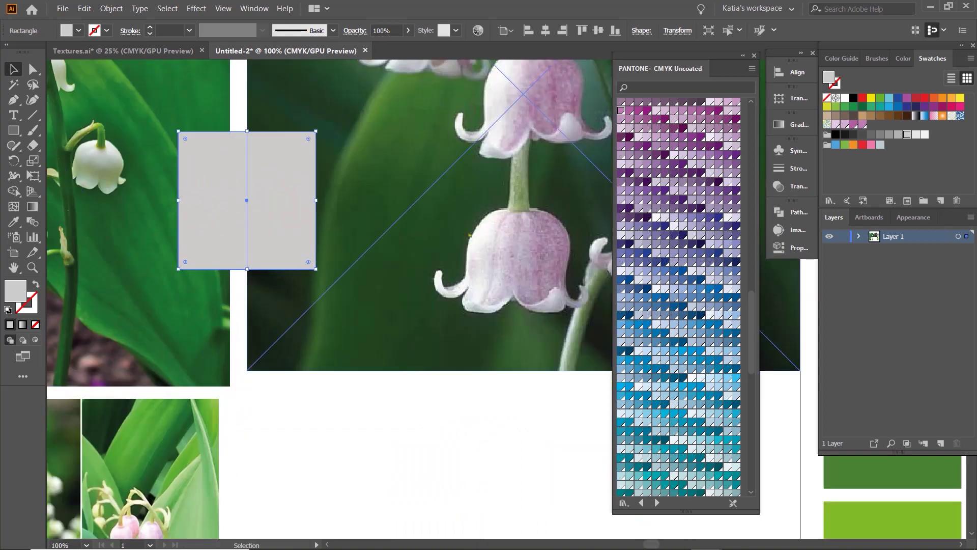
pyautogui.scroll(-10, 697, 286)
pyautogui.scroll(-5, 696, 286)
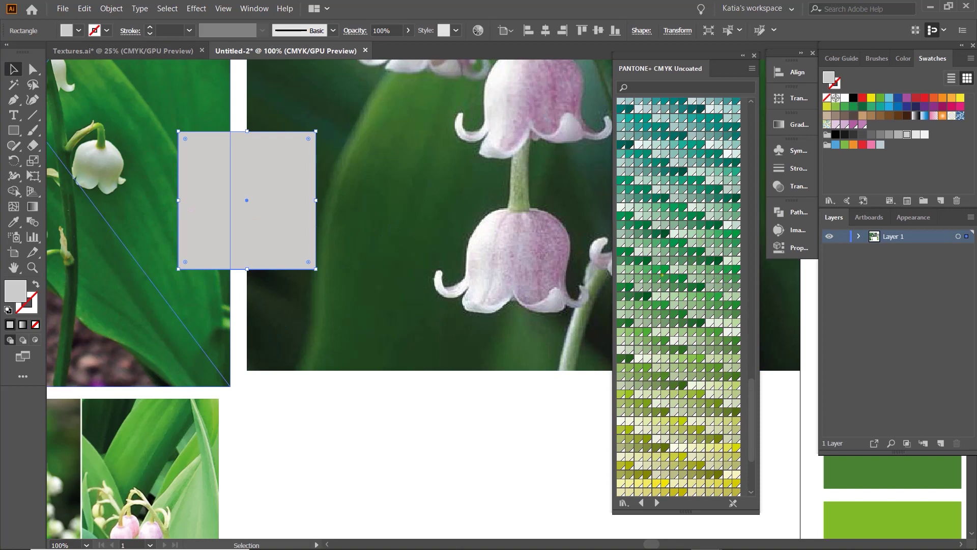
pyautogui.click(638, 269)
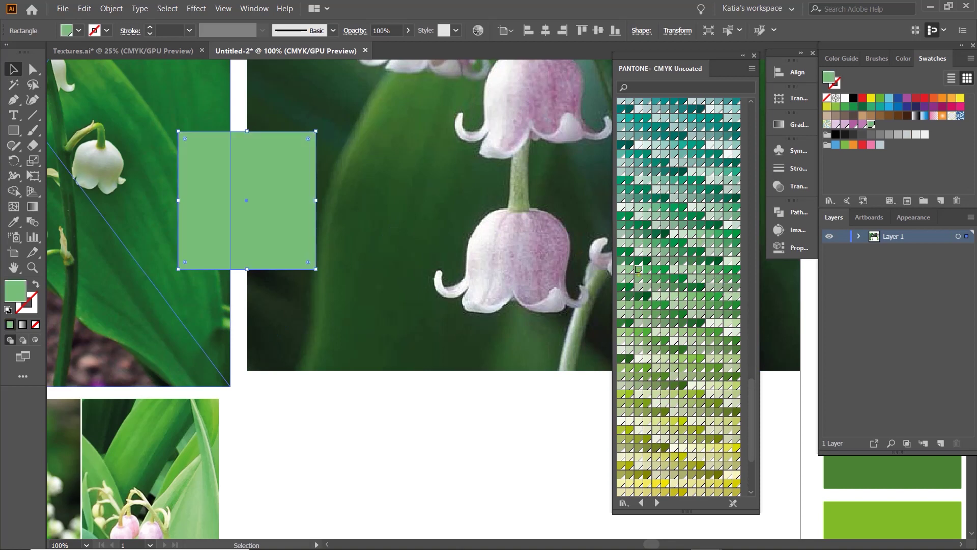
pyautogui.click(638, 278)
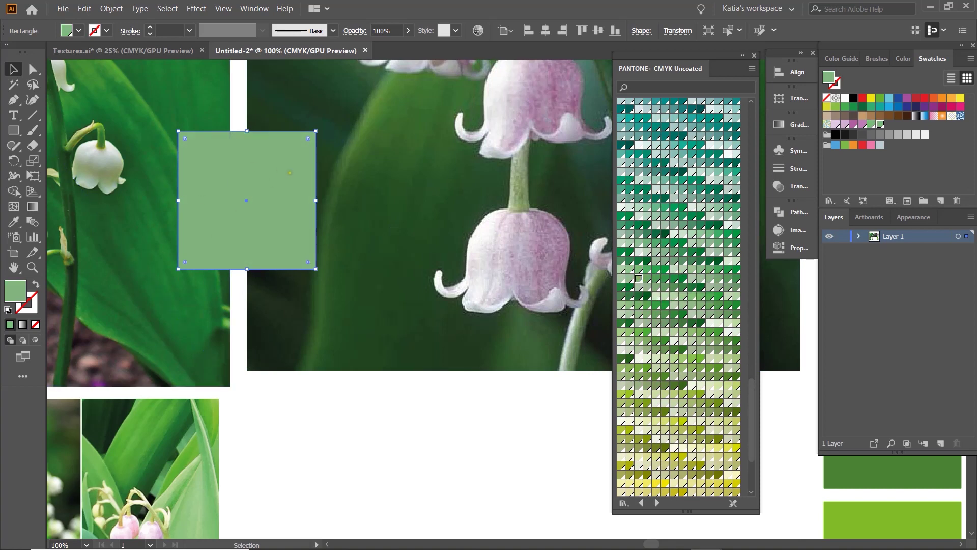
# Move the muted green square back into the fourth place of the second column.
pyautogui.hotkey('ctrl', '-')
pyautogui.hotkey('ctrl', '-')
pyautogui.hotkey('ctrl', '-')
pyautogui.moveTo(300, 186); pyautogui.dragTo(566, 262)
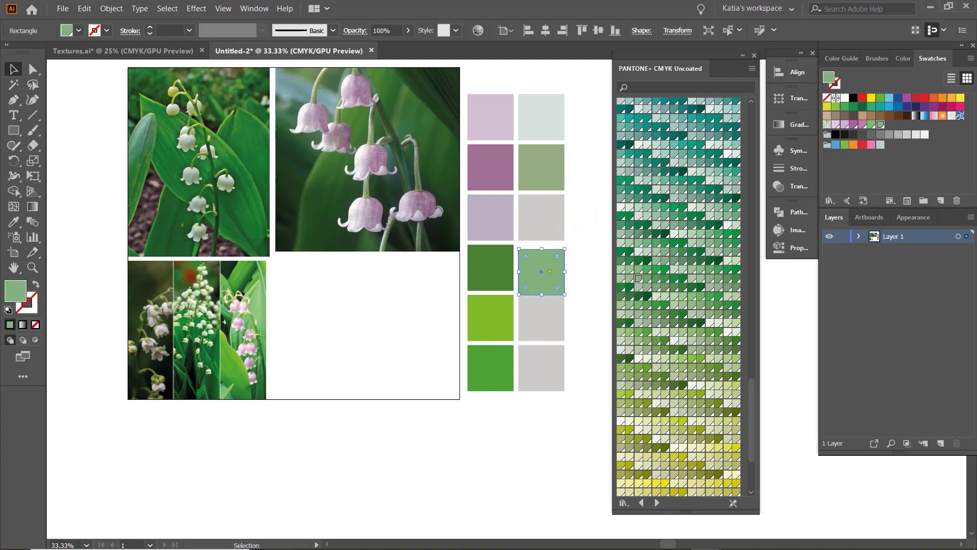
# Move the second column's third square onto the three-part photo's foliage and fill it with PANTONE P 148-3 U.
pyautogui.click(547, 221)
pyautogui.moveTo(548, 223); pyautogui.dragTo(269, 351)
pyautogui.scroll(4, 276, 393)
pyautogui.moveTo(275, 393); pyautogui.dragTo(447, 354)
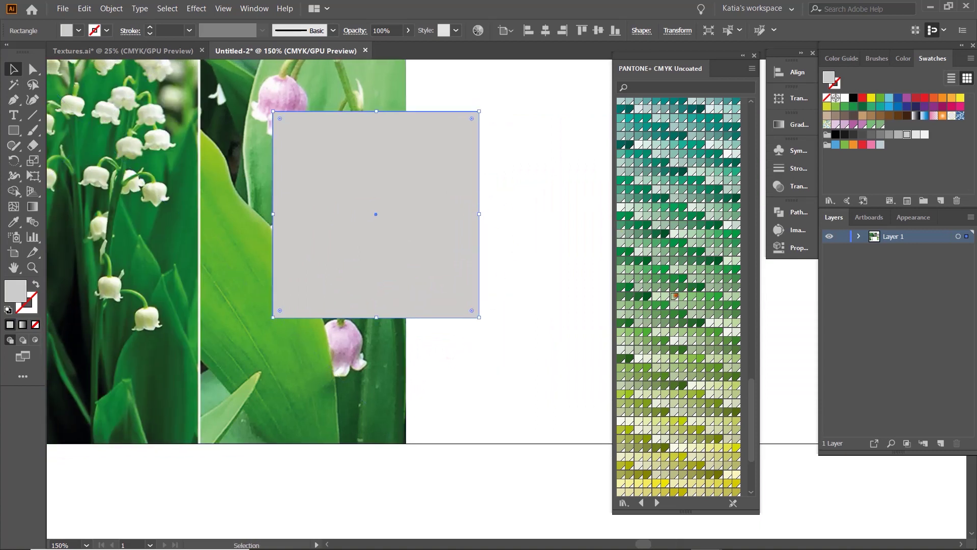
pyautogui.click(675, 296)
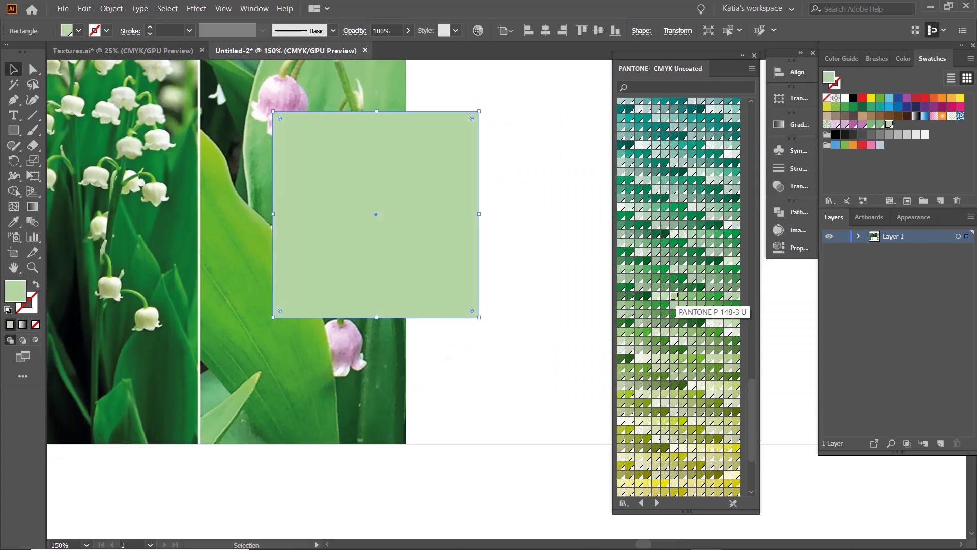
# Move the light green square back into the third place of the second column and deselect it.
pyautogui.scroll(-3, 499, 294)
pyautogui.moveTo(503, 257); pyautogui.dragTo(233, 303)
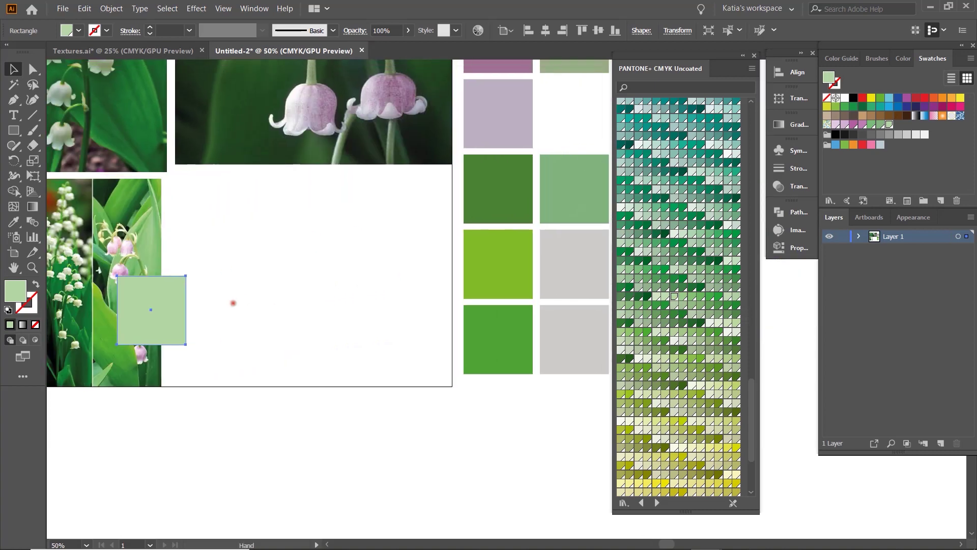
pyautogui.moveTo(136, 303); pyautogui.dragTo(558, 110)
pyautogui.moveTo(532, 201); pyautogui.dragTo(373, 272)
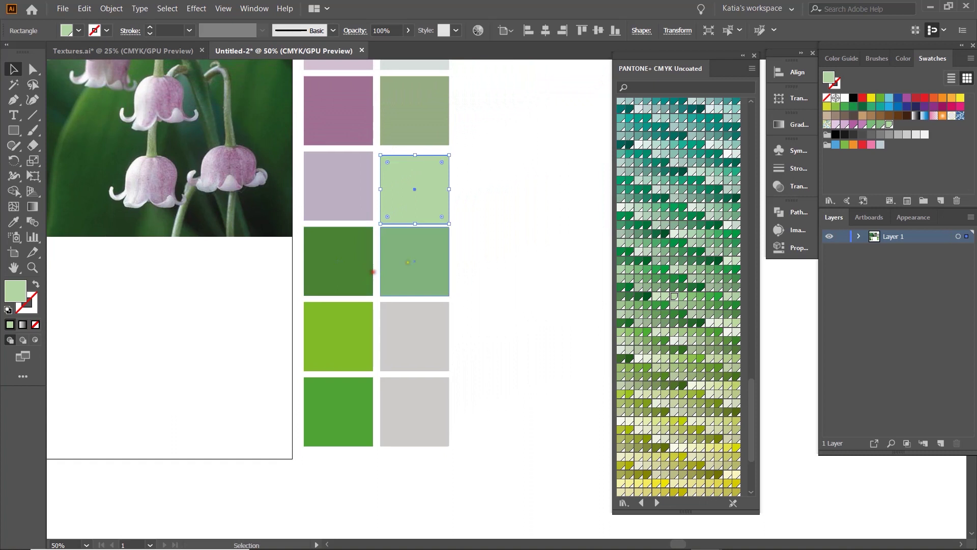
pyautogui.click(482, 220)
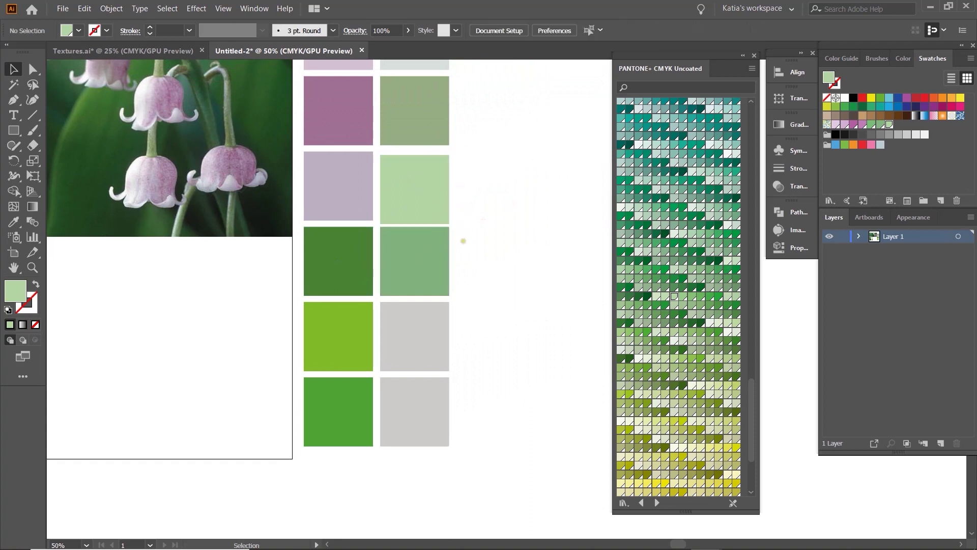
# Fill the fifth square of the second column with a dark muted green from the PANTONE+ CMYK Uncoated color book.
pyautogui.click(439, 314)
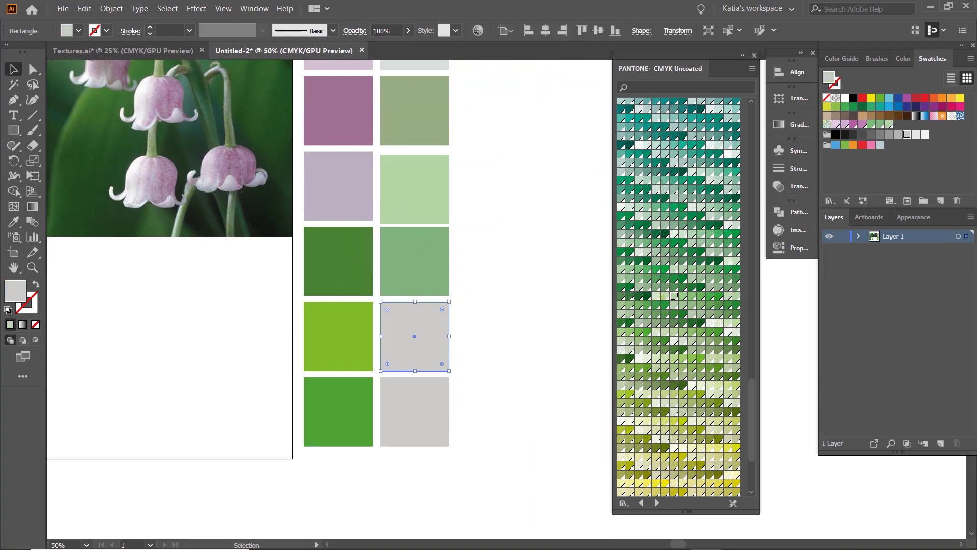
pyautogui.click(621, 296)
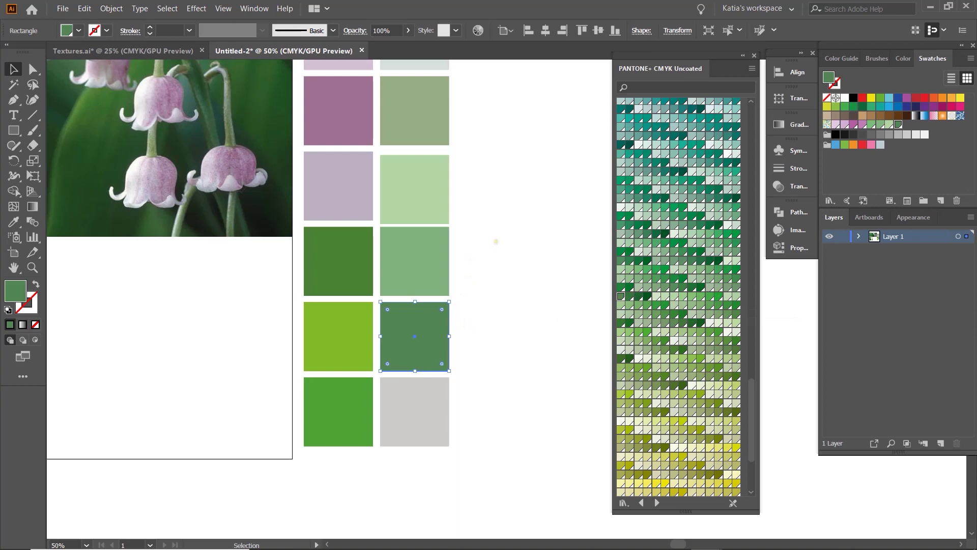
pyautogui.click(498, 237)
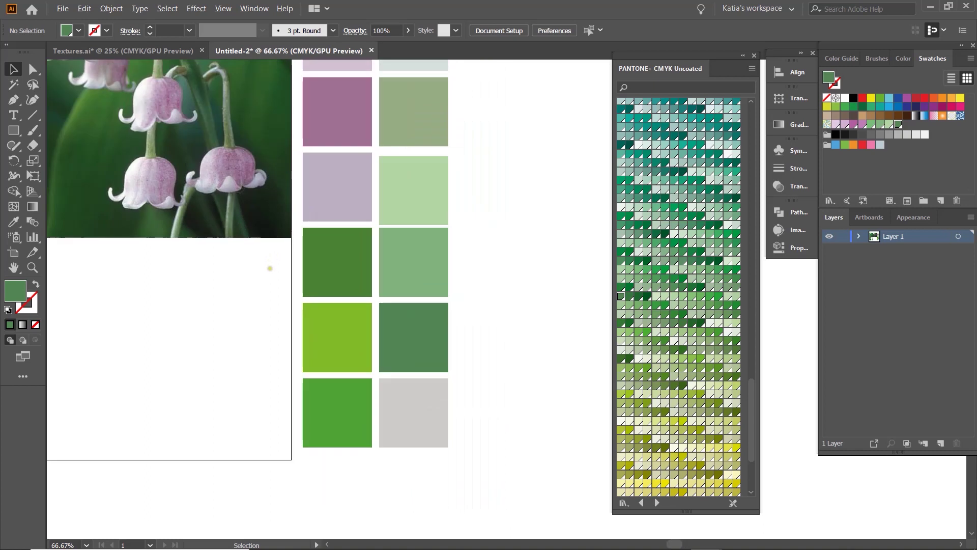
# Delete the unused light grey square at the bottom of the second palette column.
pyautogui.hotkey('ctrl', '-')
pyautogui.moveTo(256, 257); pyautogui.dragTo(365, 263)
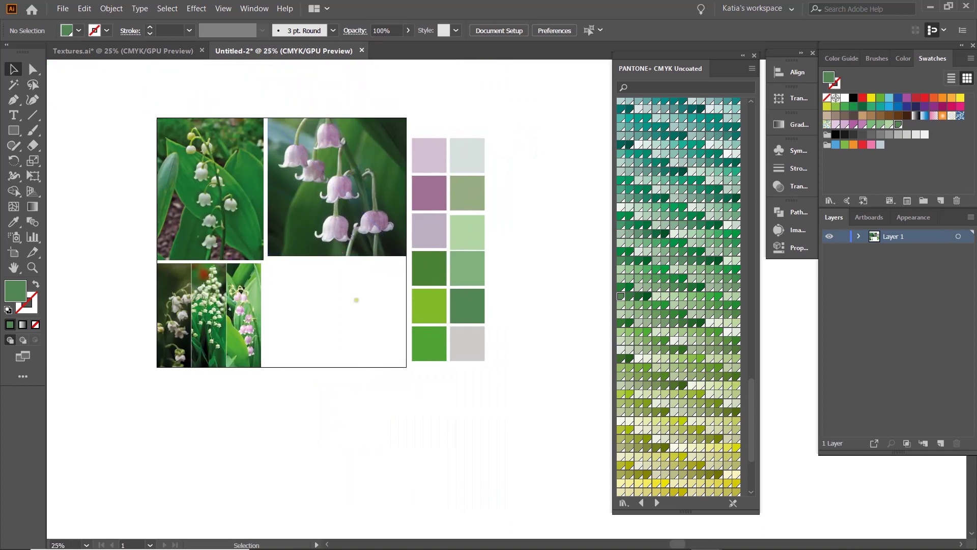
pyautogui.click(467, 334)
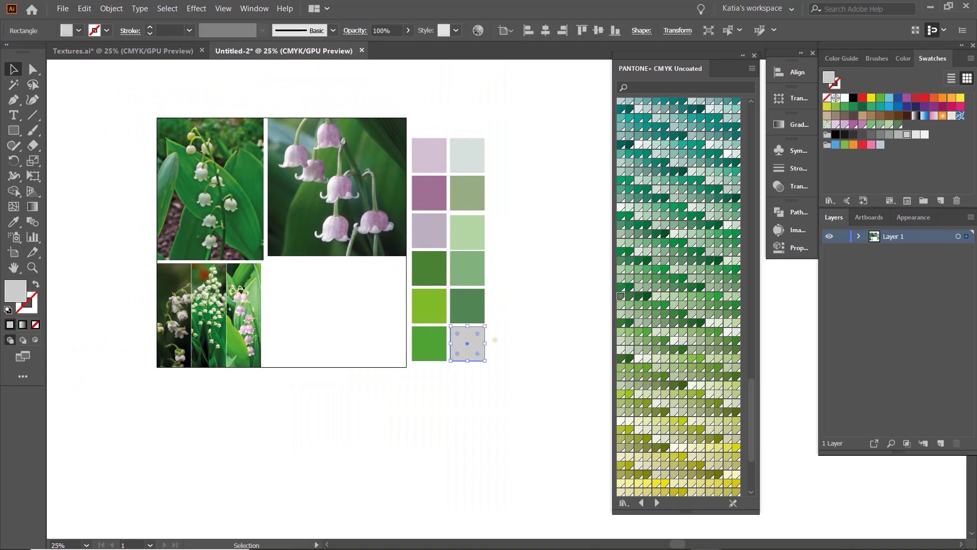
pyautogui.press('Delete')
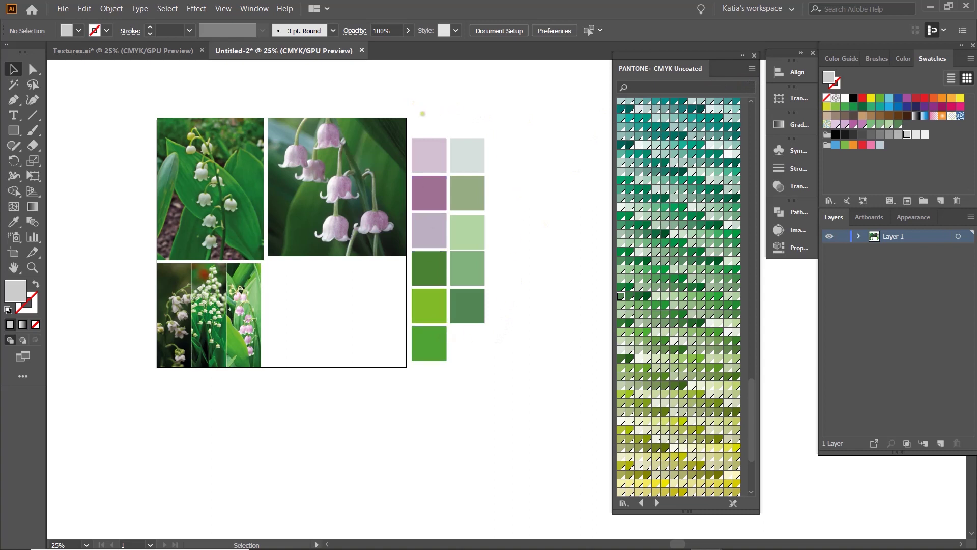
# Create a color group named "Lilly of the valley" from all the palette squares, using Selected Artwork, and deselect the squares.
pyautogui.moveTo(416, 115); pyautogui.dragTo(495, 372)
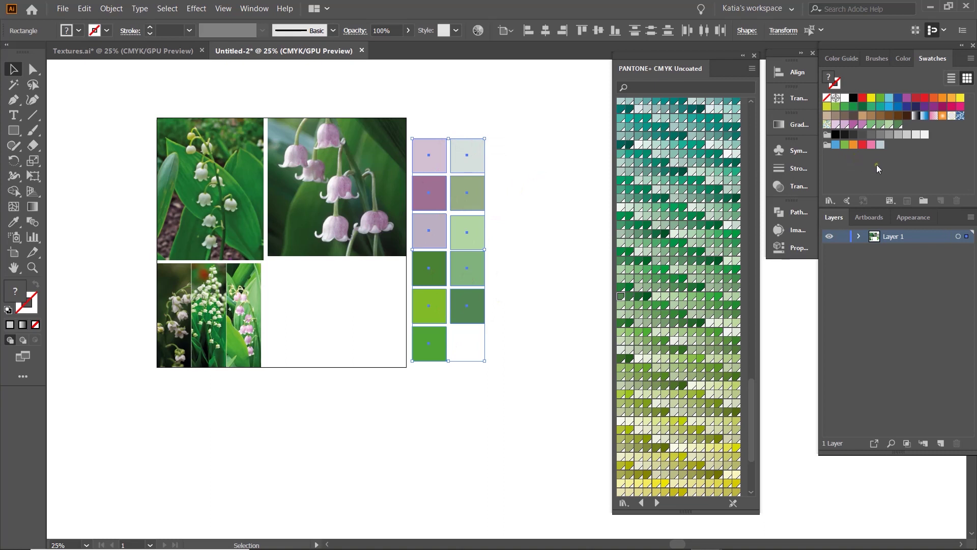
pyautogui.click(925, 200)
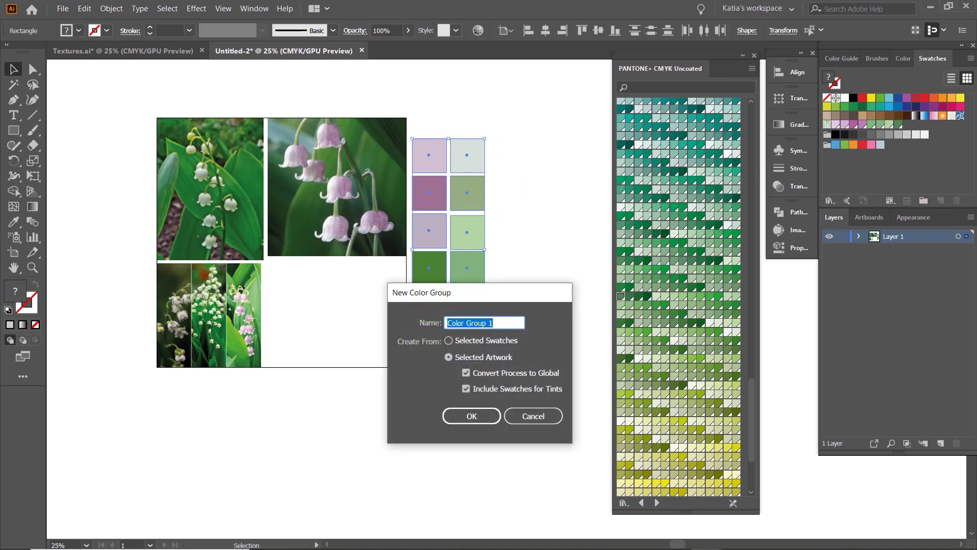
pyautogui.write('Lilly of the valley')
pyautogui.click(469, 417)
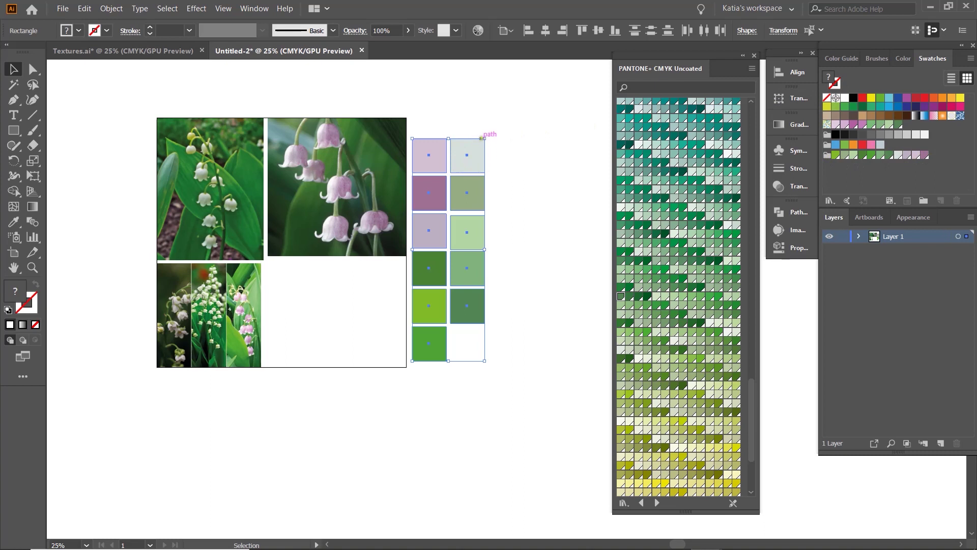
pyautogui.click(461, 142)
pyautogui.click(543, 207)
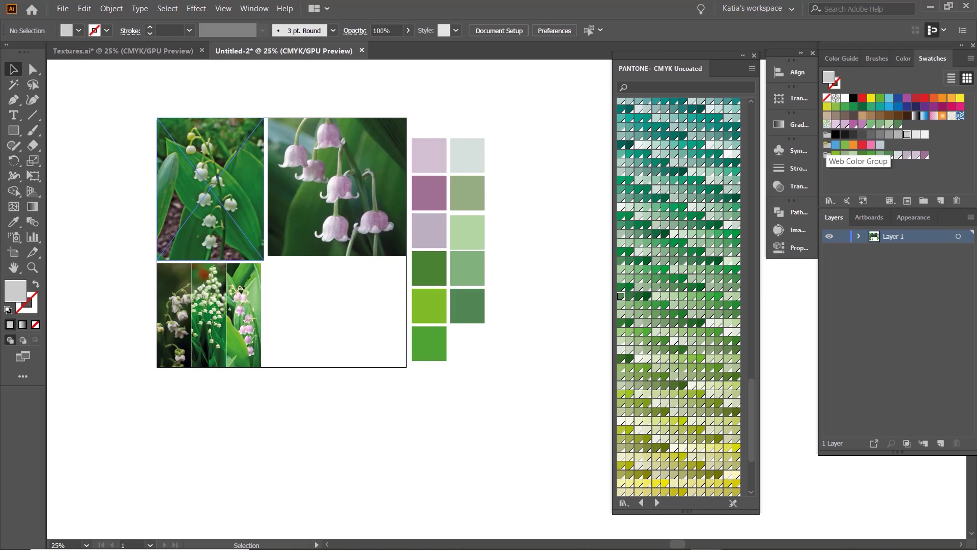
# Delete the Web Color Group and the default swatches from RGB Red through the last pattern in the third row.
pyautogui.moveTo(826, 146); pyautogui.dragTo(856, 163)
pyautogui.moveTo(944, 184); pyautogui.dragTo(957, 200)
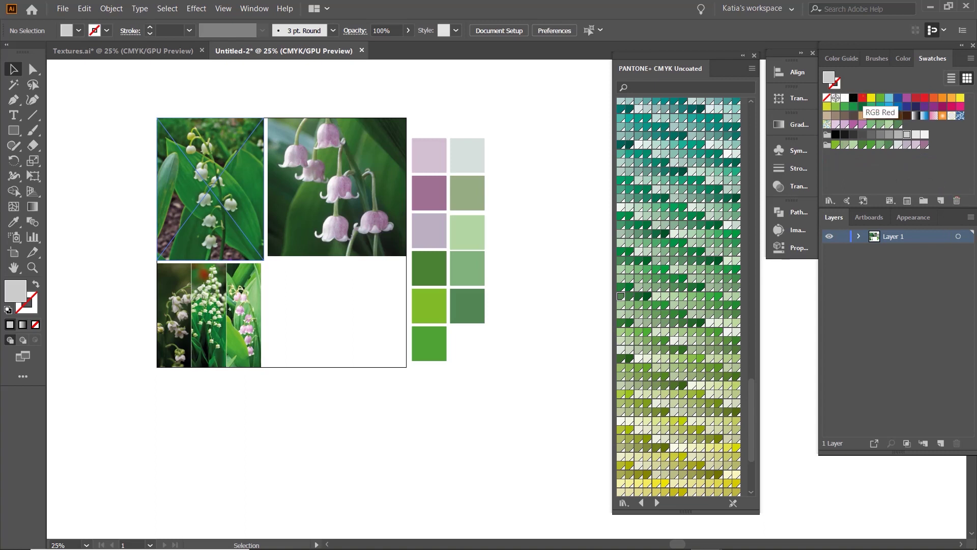
pyautogui.click(862, 98)
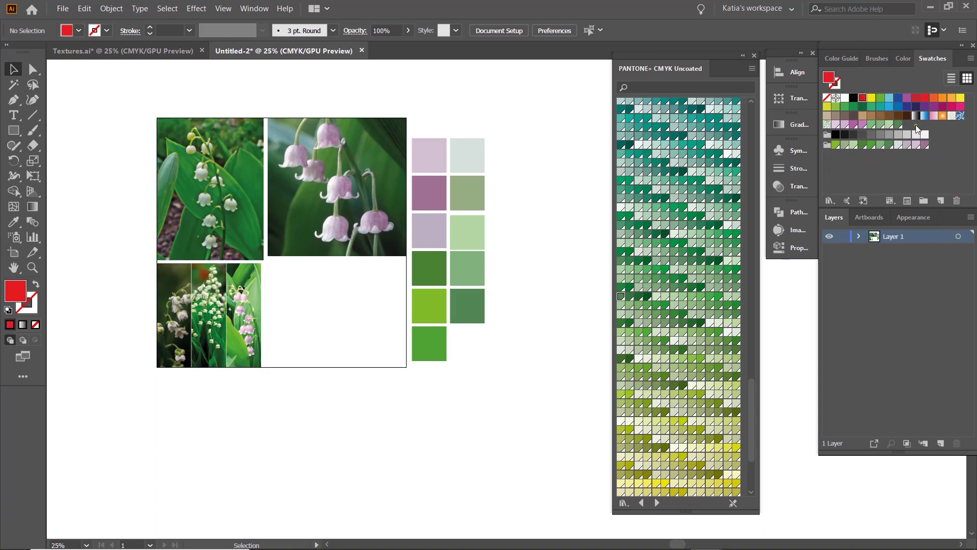
pyautogui.keyDown('shift'); pyautogui.click(960, 116); pyautogui.keyUp('shift')
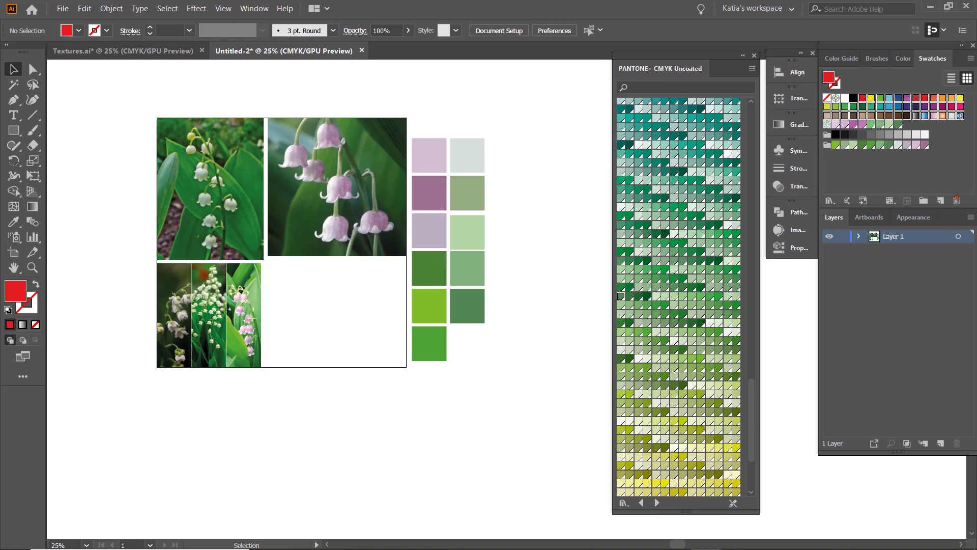
pyautogui.click(957, 200)
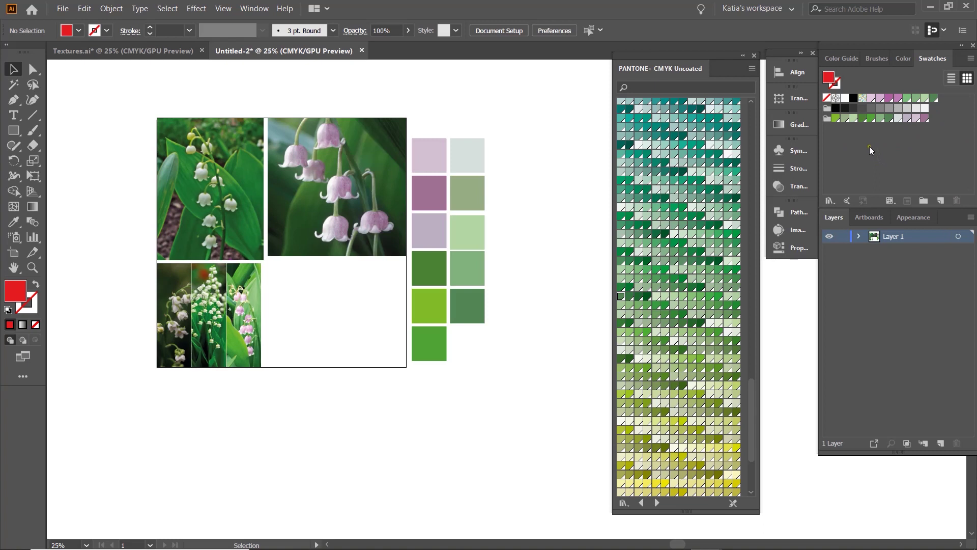
# Delete the ungrouped pattern, purple and green swatches that follow black in the first swatch row.
pyautogui.click(862, 98)
pyautogui.keyDown('shift'); pyautogui.click(934, 97); pyautogui.keyUp('shift')
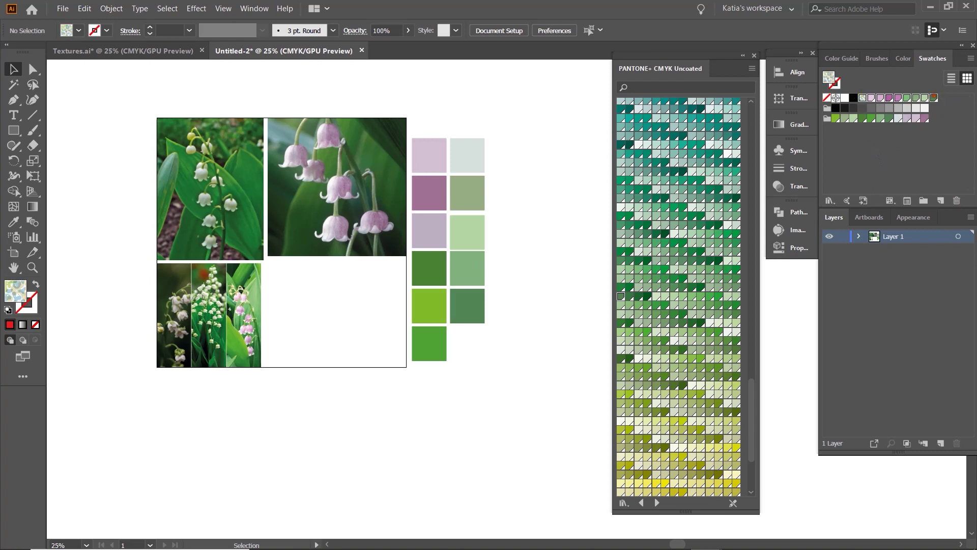
pyautogui.click(956, 200)
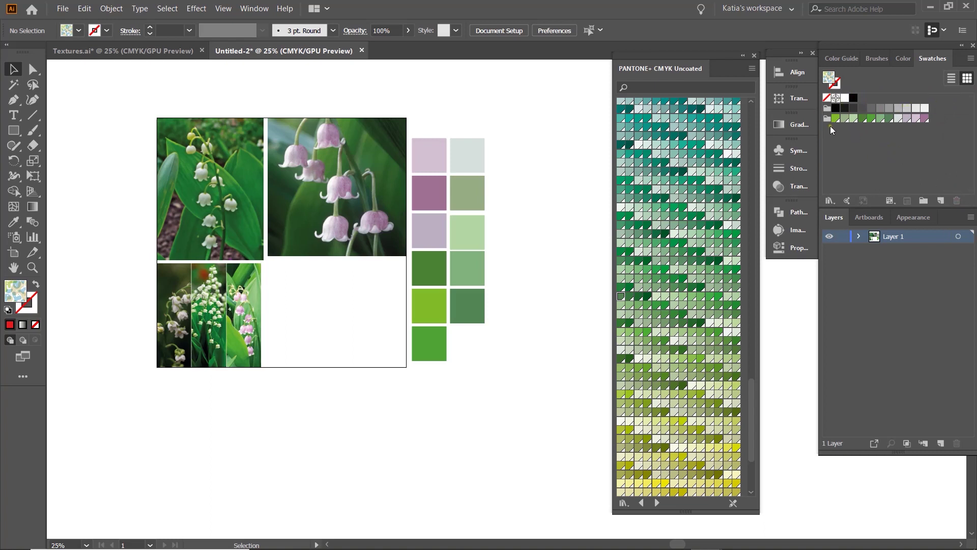
# Save the swatch library as an AI file named "lilly of the valley" in the Swatches folder.
pyautogui.click(971, 60)
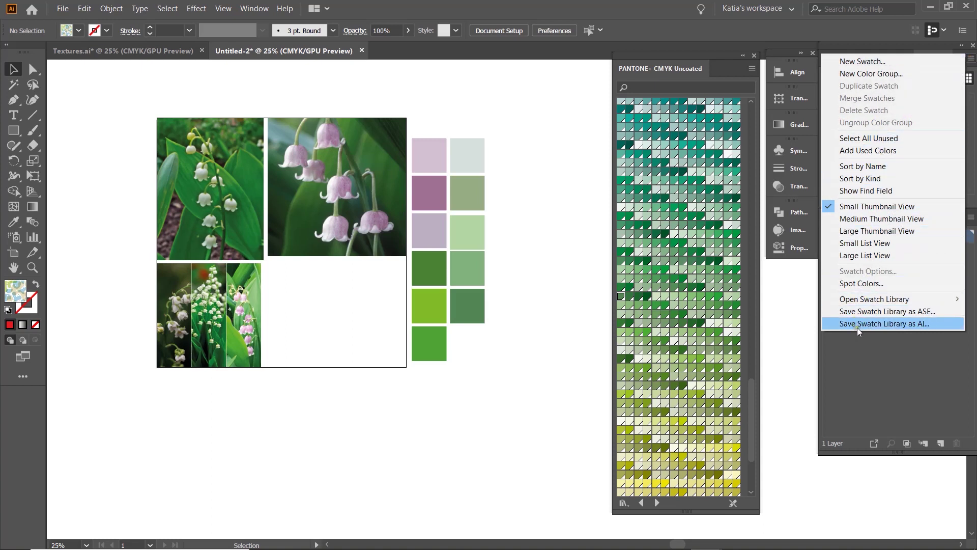
pyautogui.click(905, 324)
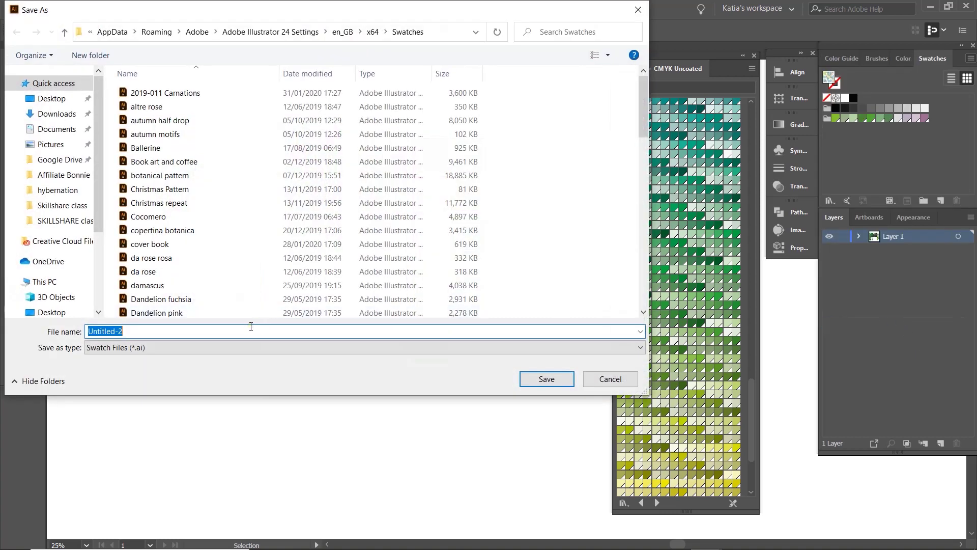
pyautogui.write('lilly of the valley')
pyautogui.press('Return')
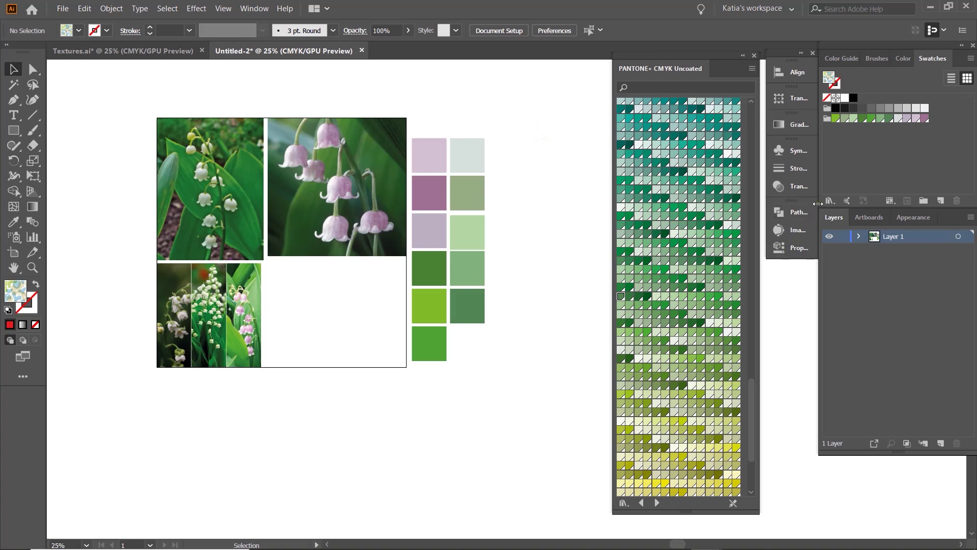
# Open the user-defined swatch library "lilly of the valley" to check its colors, and close the floating swatch libraries.
pyautogui.click(828, 201)
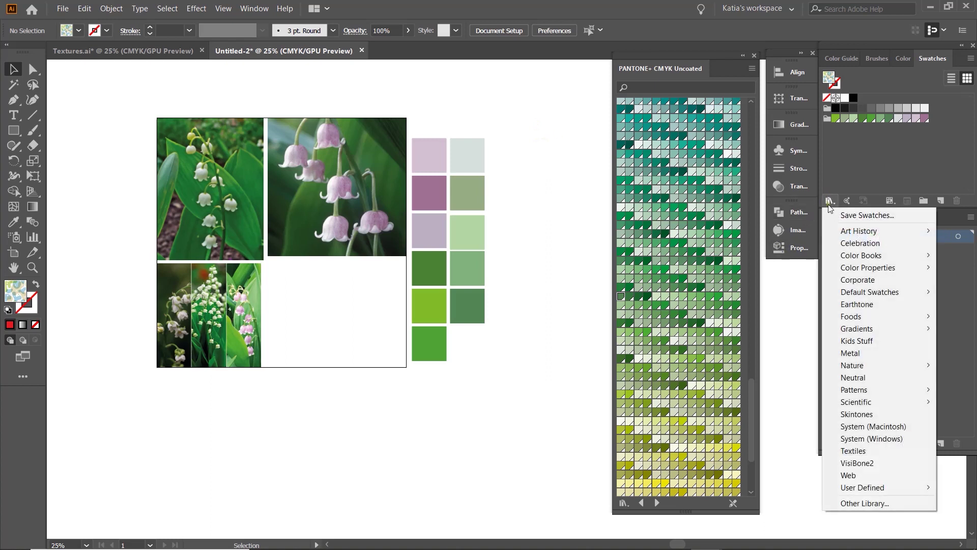
pyautogui.moveTo(873, 488)
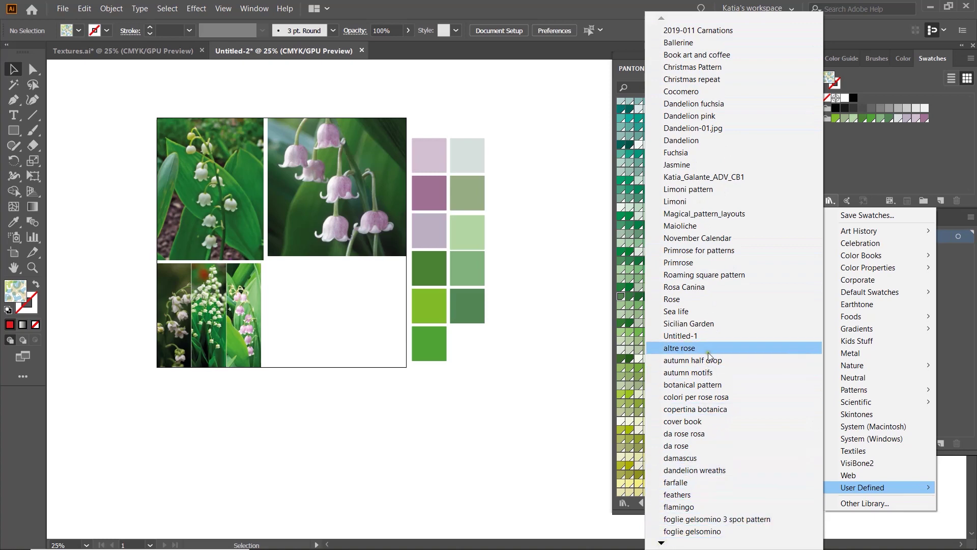
pyautogui.click(661, 543)
pyautogui.click(661, 542)
pyautogui.moveTo(661, 542)
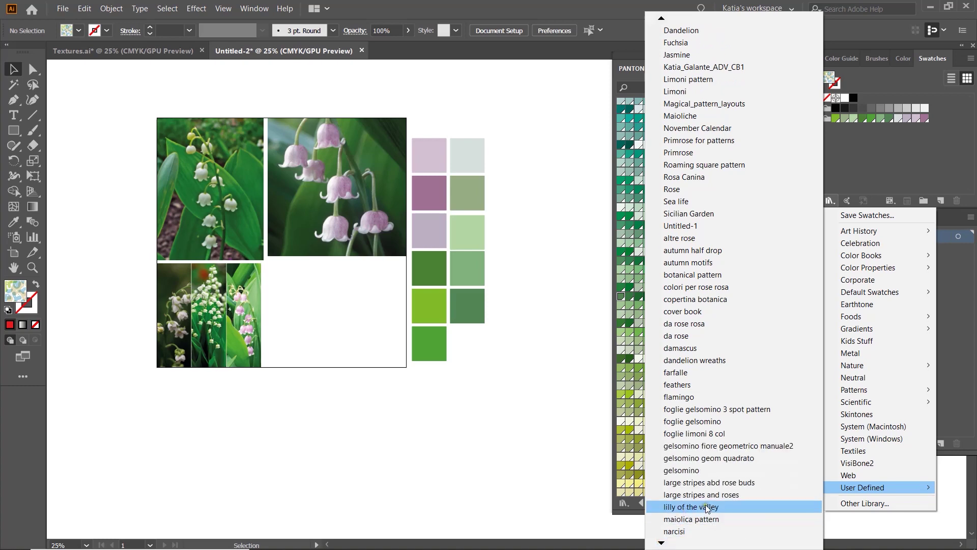
pyautogui.click(705, 507)
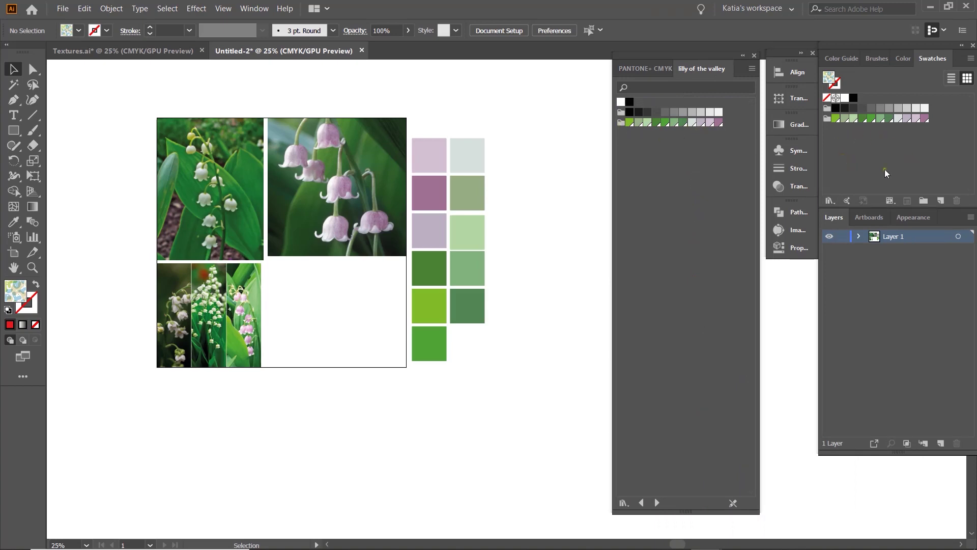
pyautogui.click(754, 54)
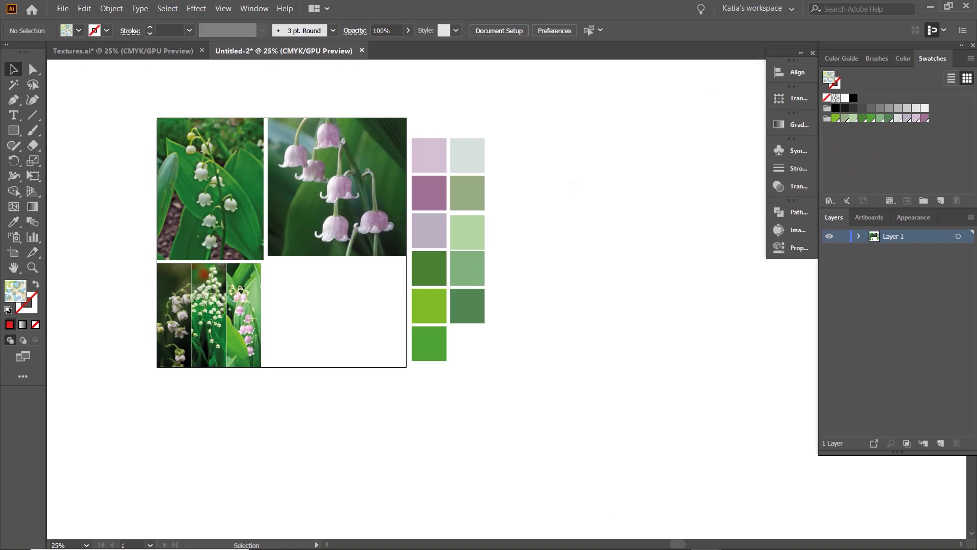